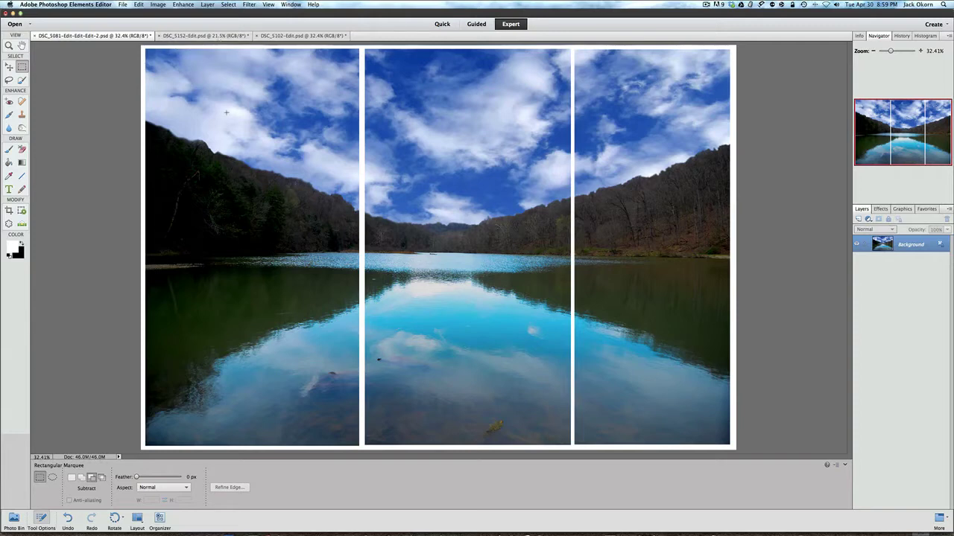
View the DSC_5152-Edit portrait triptych, then the finished DSC_5102-Edit dock collage
left_click(221, 36)
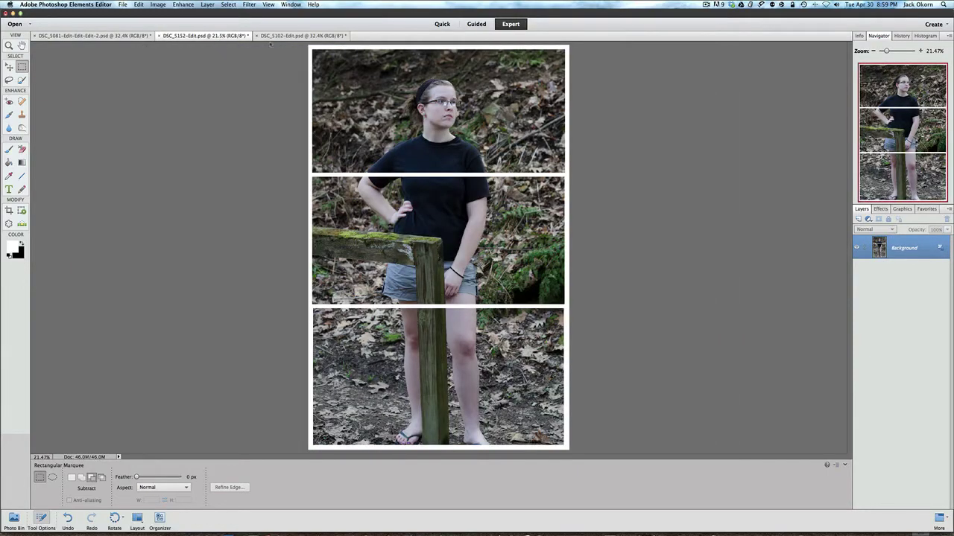
left_click(283, 37)
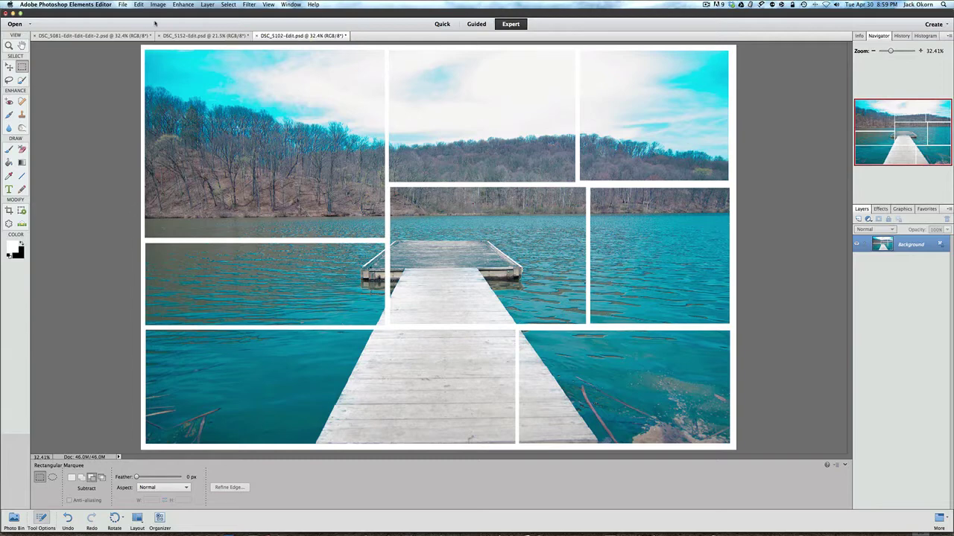
Apply Edit > Revert to the dock collage, the portrait triptych and the lake triptych
left_click(138, 5)
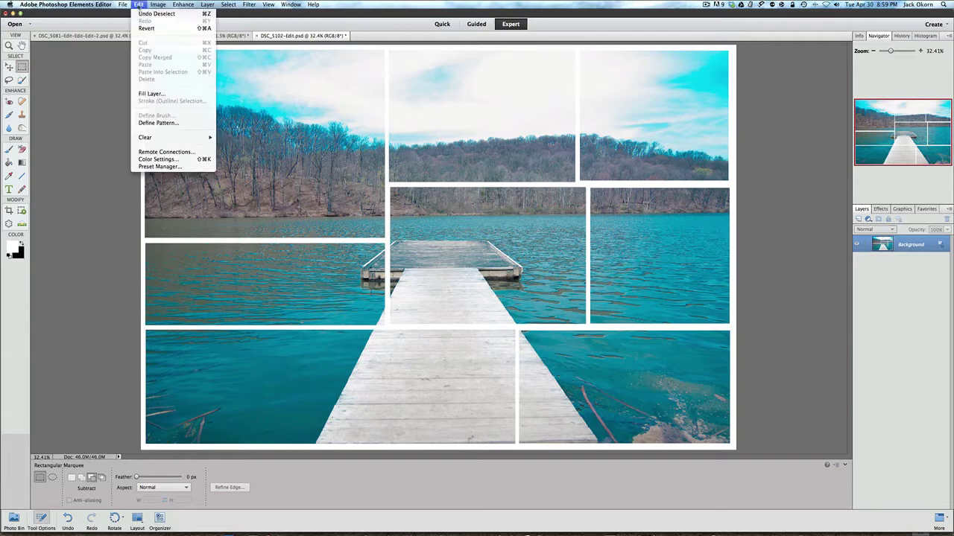
left_click(140, 29)
left_click(172, 36)
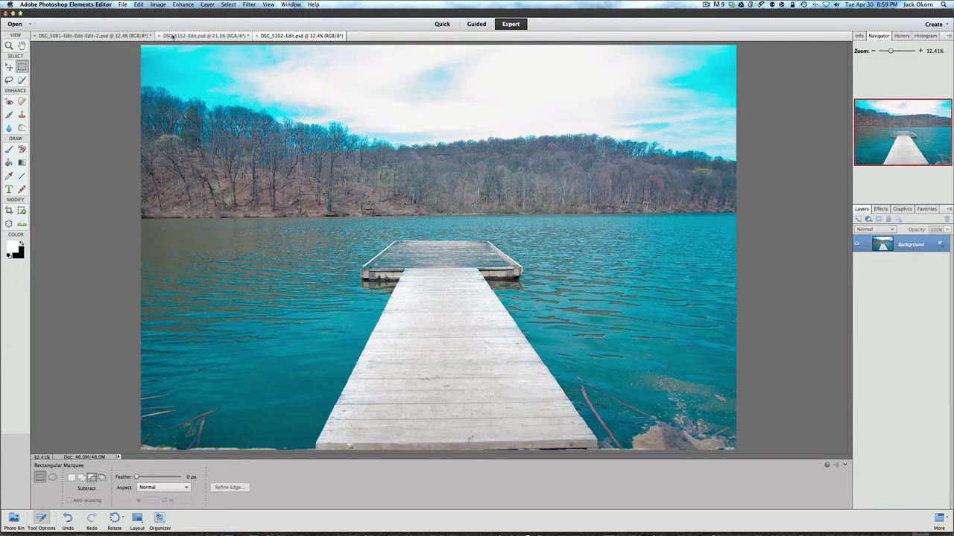
left_click(139, 5)
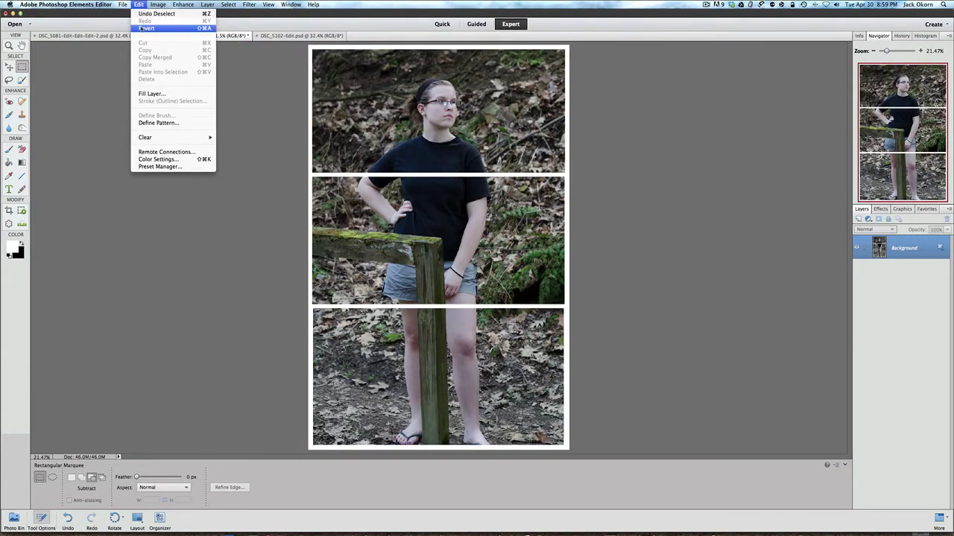
left_click(142, 28)
left_click(131, 36)
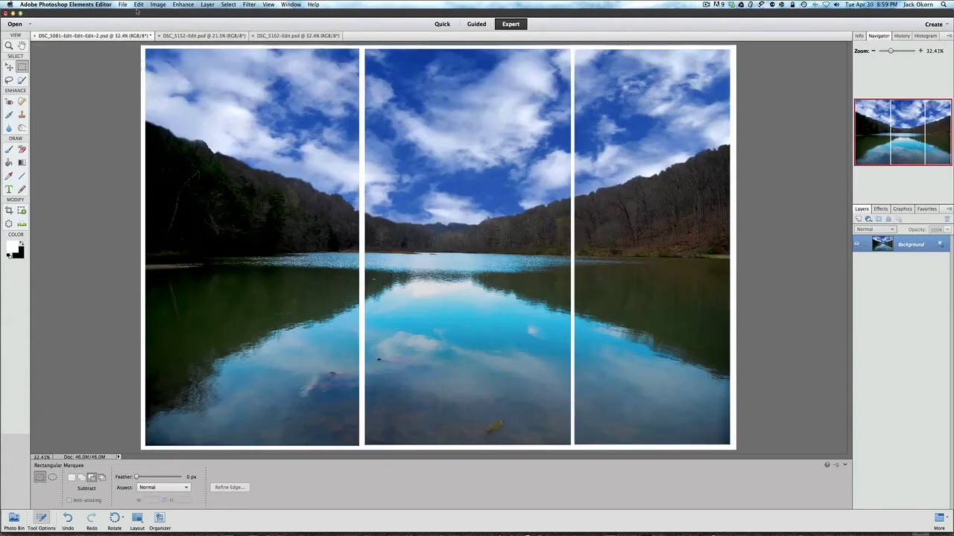
left_click(138, 4)
left_click(142, 29)
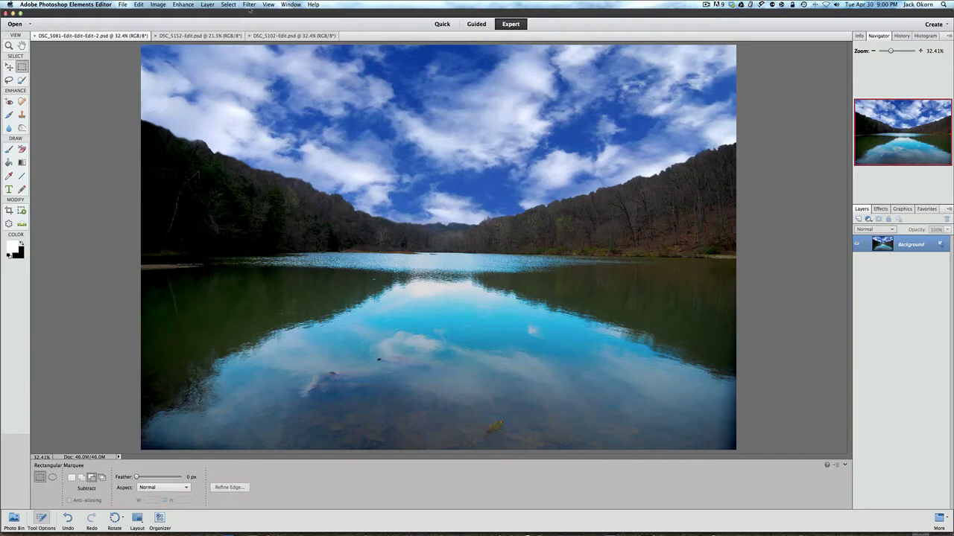
Select All on the lake-reflection photo DSC_5081-Edit-Edit-2
left_click(227, 4)
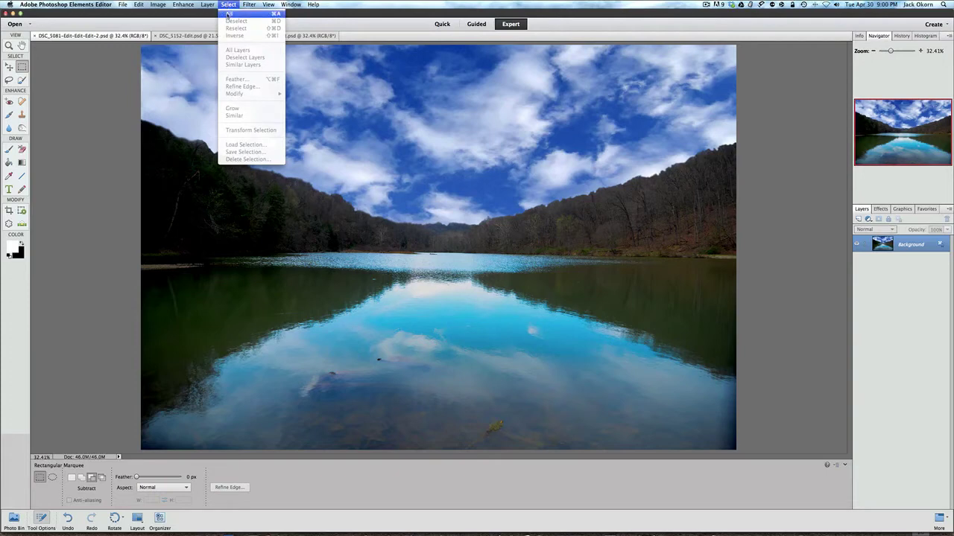
left_click(229, 13)
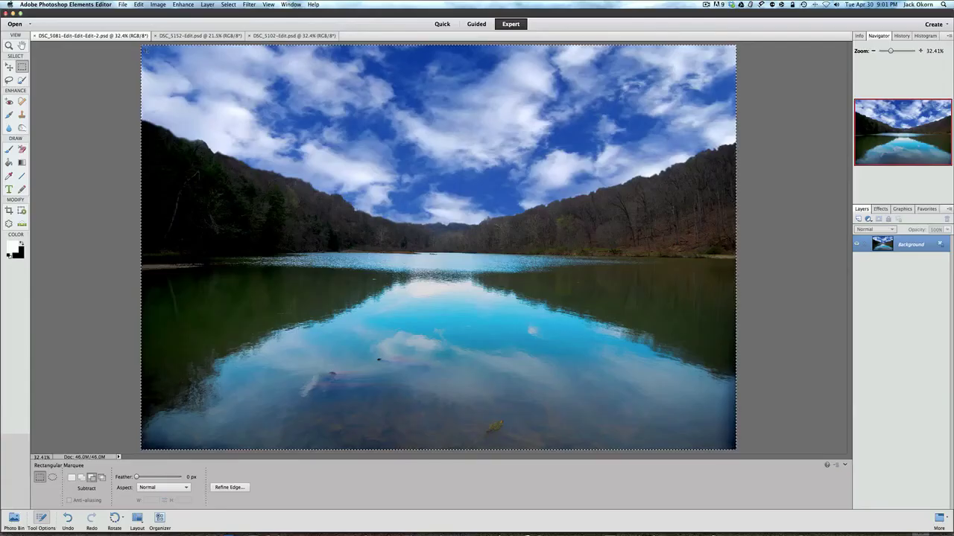
Subtract three tall rectangles for the left, middle and right panes from the selection
left_click_drag(195, 58, 368, 444)
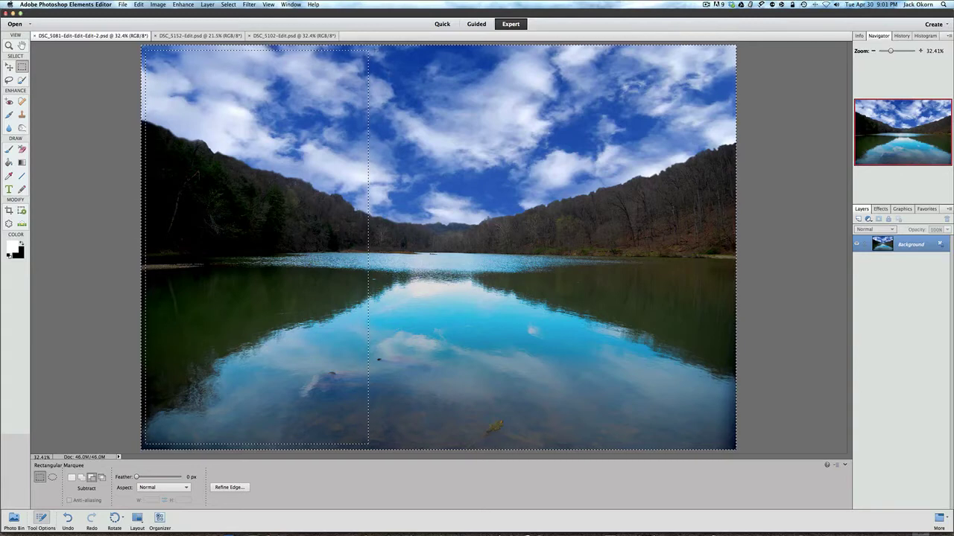
left_click_drag(373, 49, 582, 444)
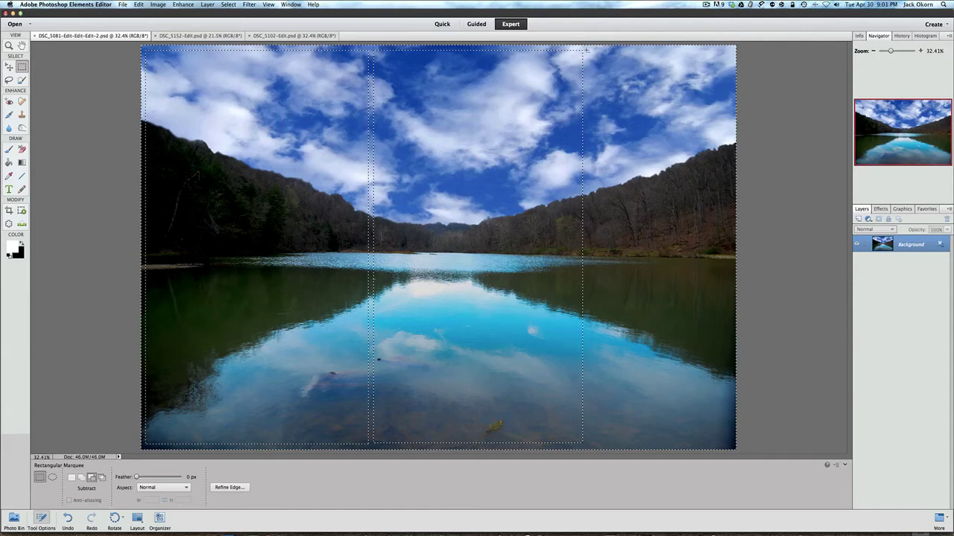
left_click_drag(585, 50, 725, 442)
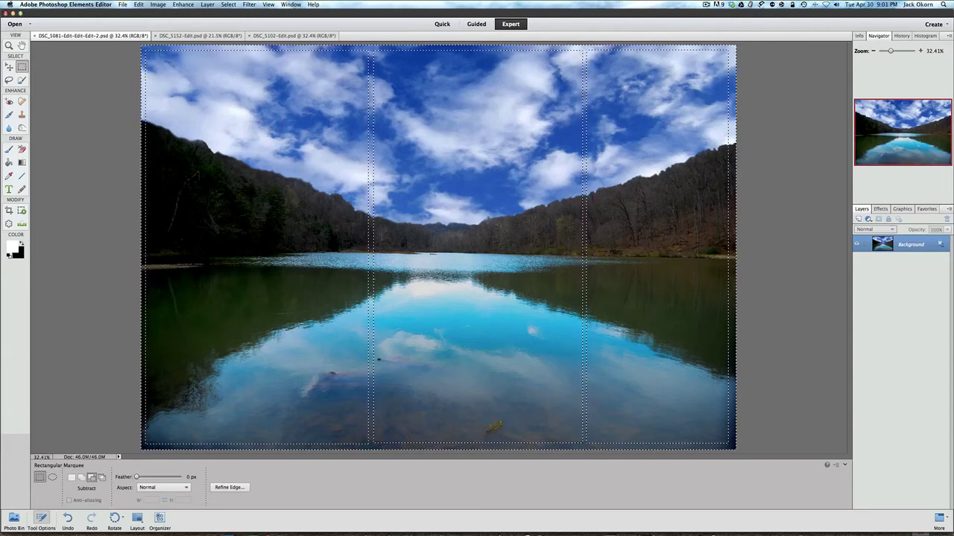
Cancel the first Fill attempt, swap swatches so white is foreground, and reopen Fill Selection
left_click(138, 4)
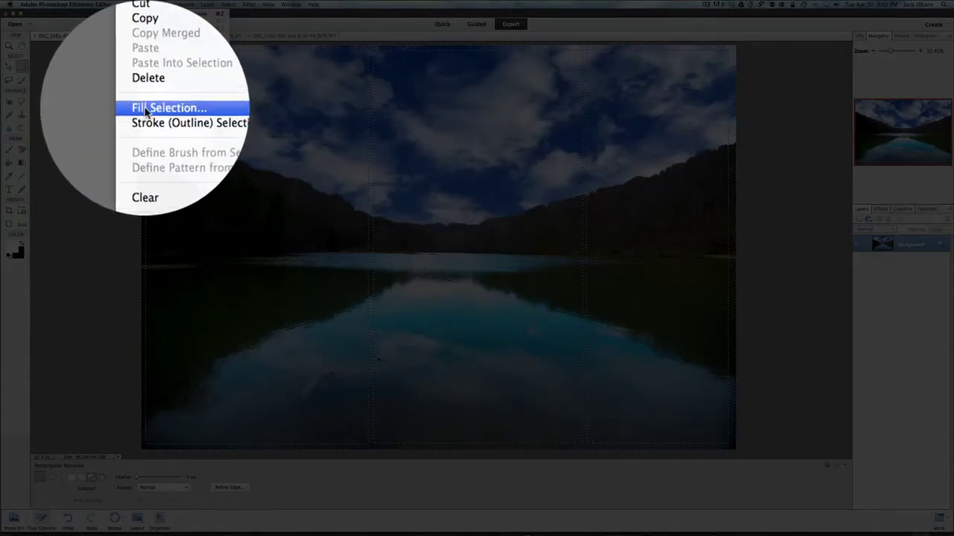
left_click(145, 106)
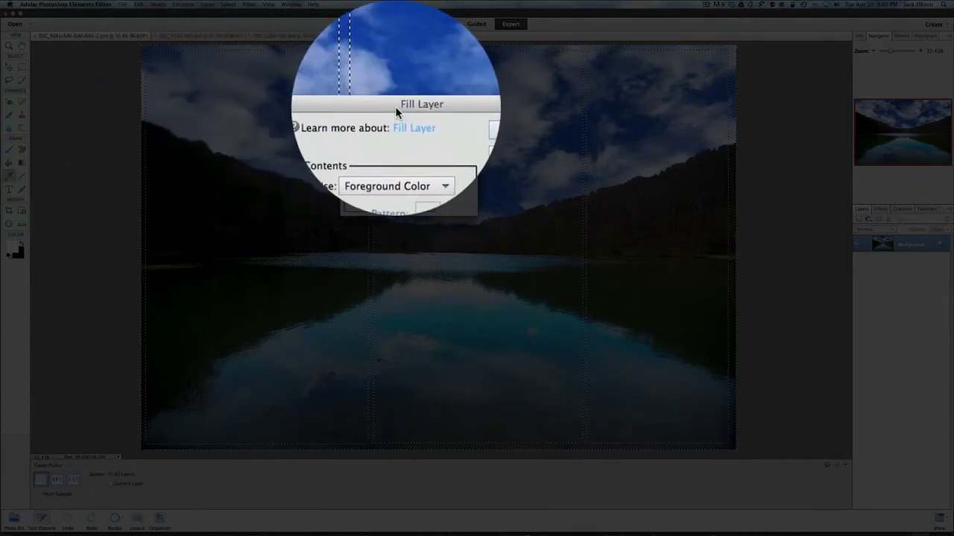
left_click(458, 132)
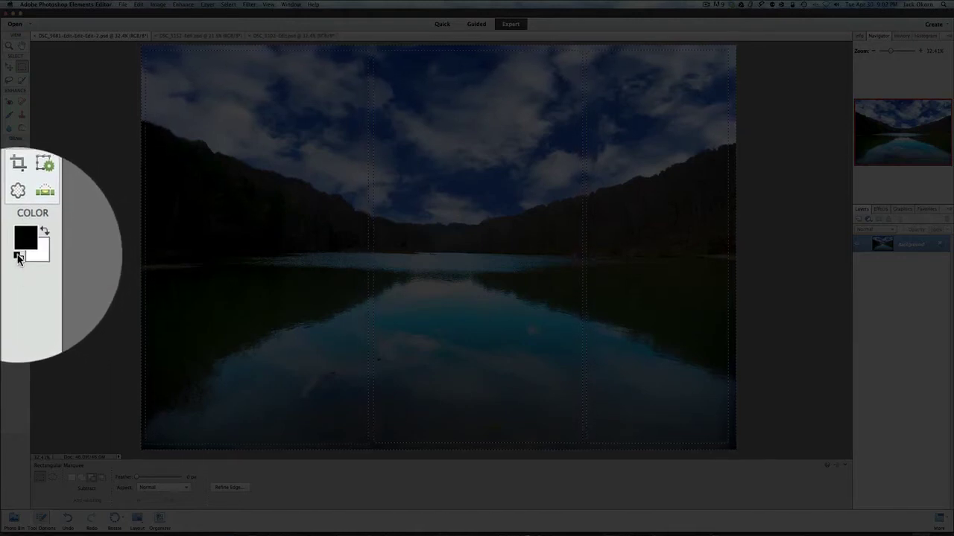
left_click(44, 232)
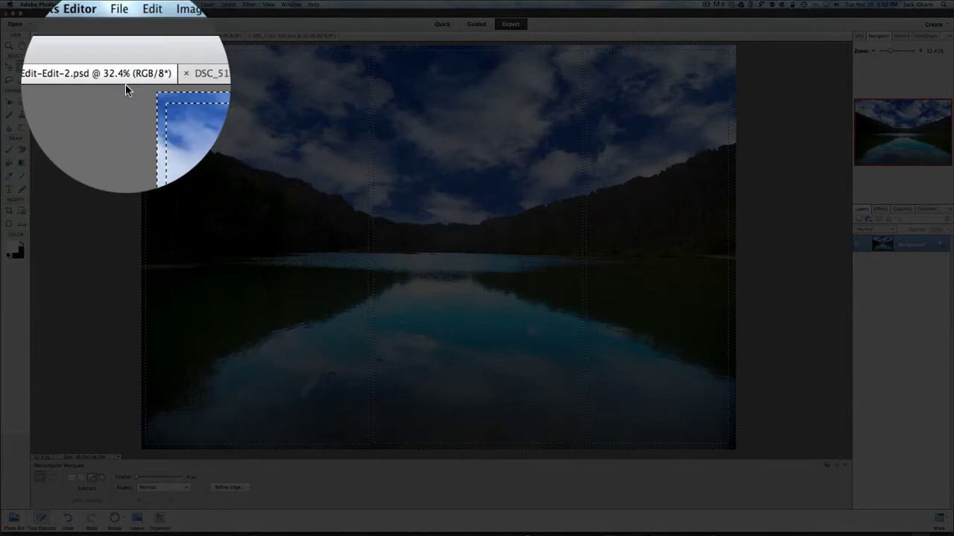
left_click(139, 5)
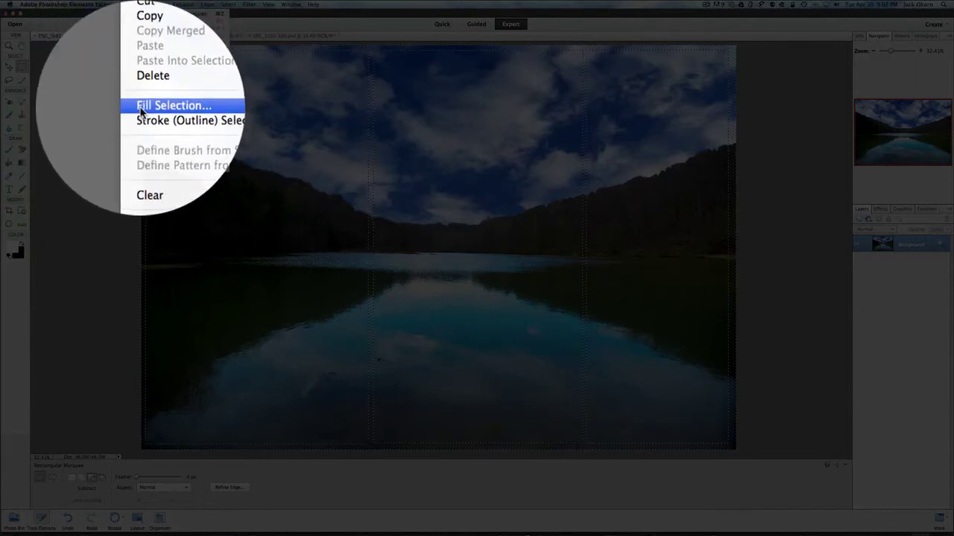
left_click(140, 110)
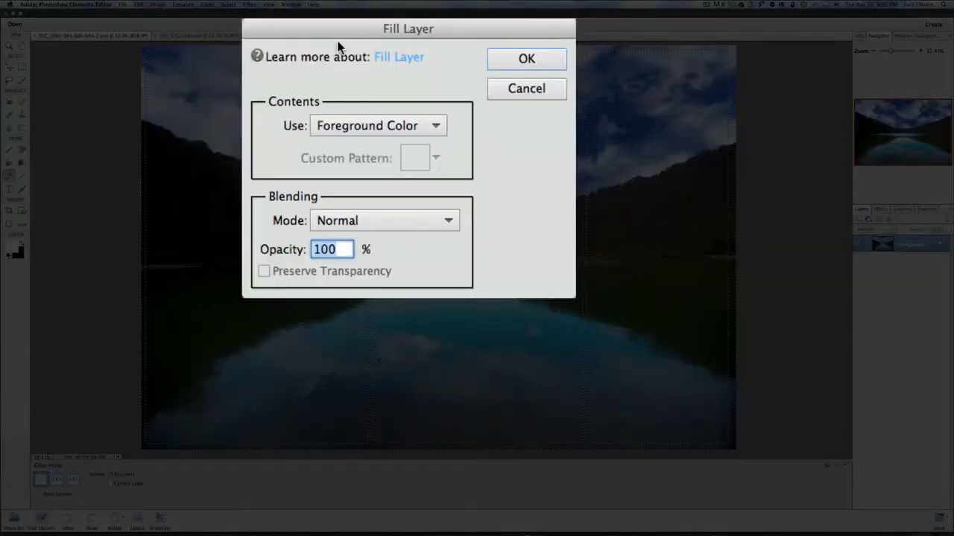
Choose Color as the fill content and preview magenta and blue fills
left_click_drag(339, 38, 362, 102)
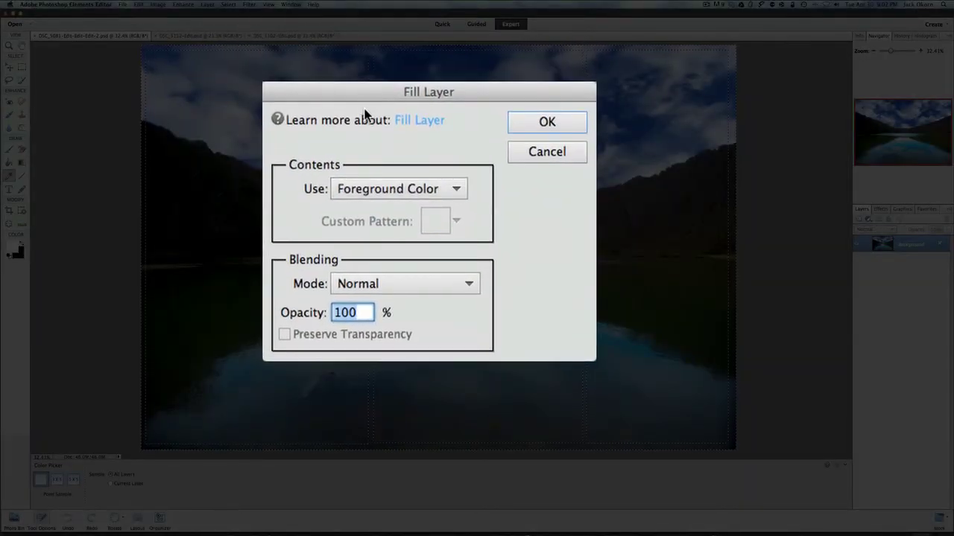
left_click(384, 192)
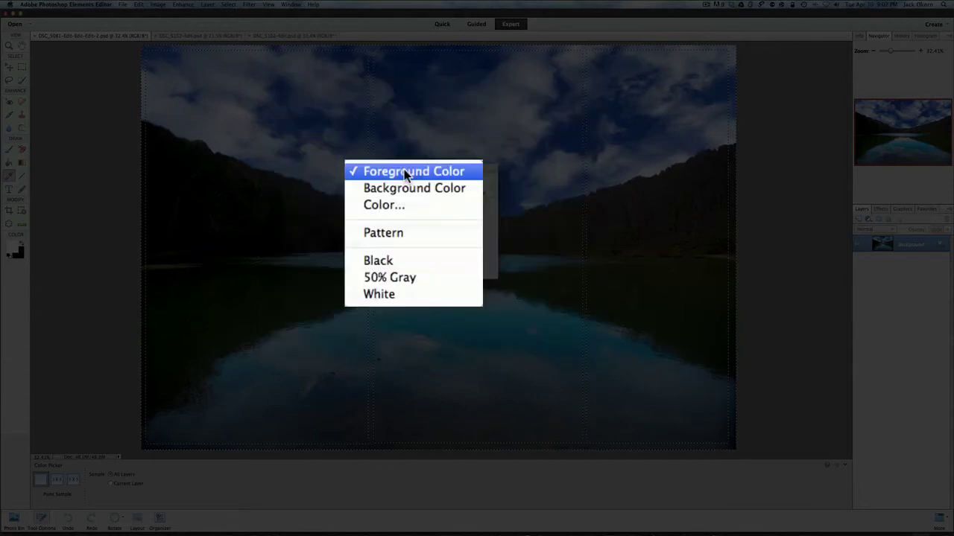
left_click(396, 204)
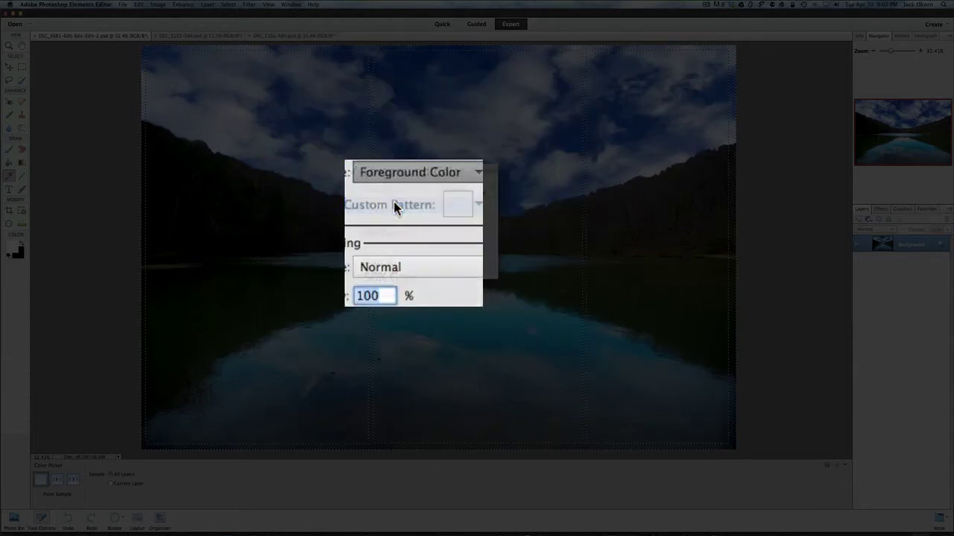
left_click_drag(567, 67, 509, 64)
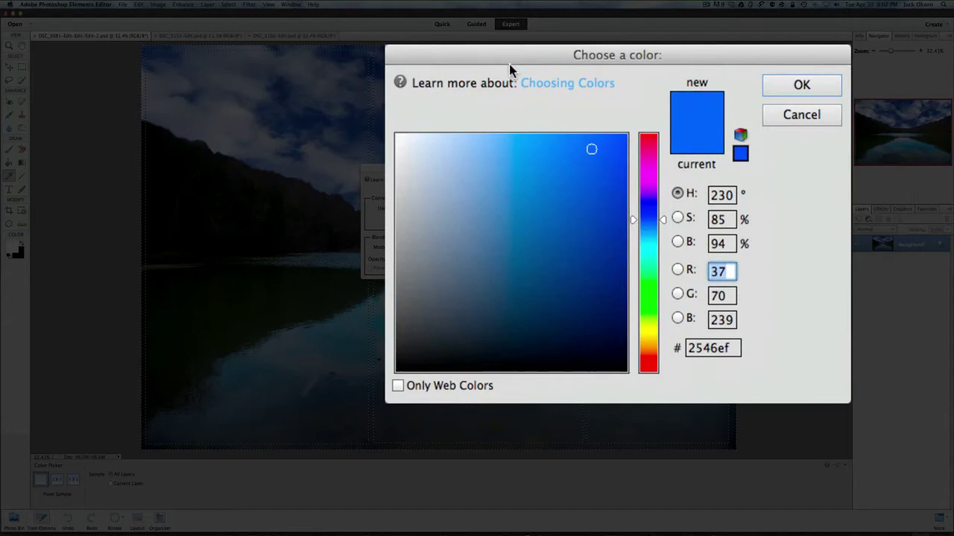
left_click(531, 204)
left_click(648, 157)
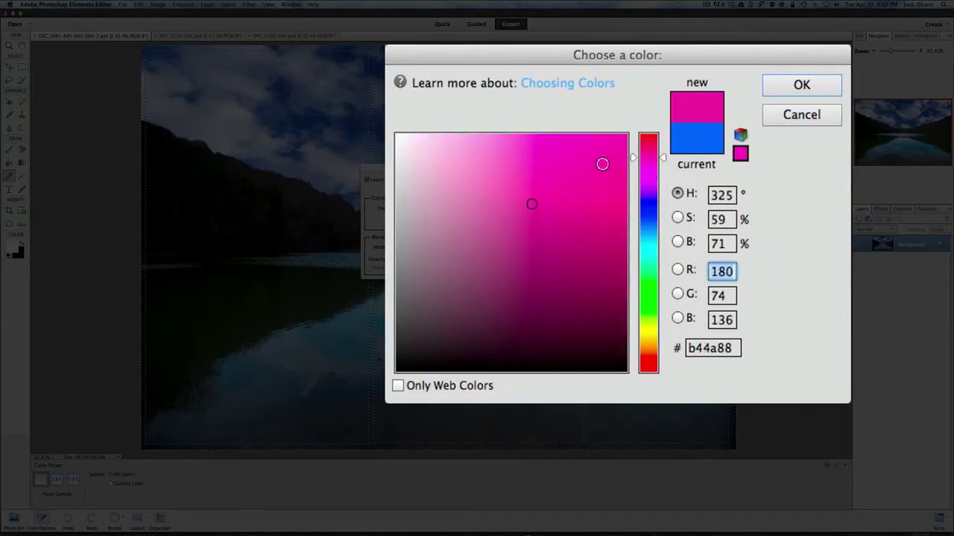
left_click(602, 163)
left_click(645, 215)
Try teal and green shades, discard the custom colour, and use Foreground Color (white) instead
left_click(609, 214)
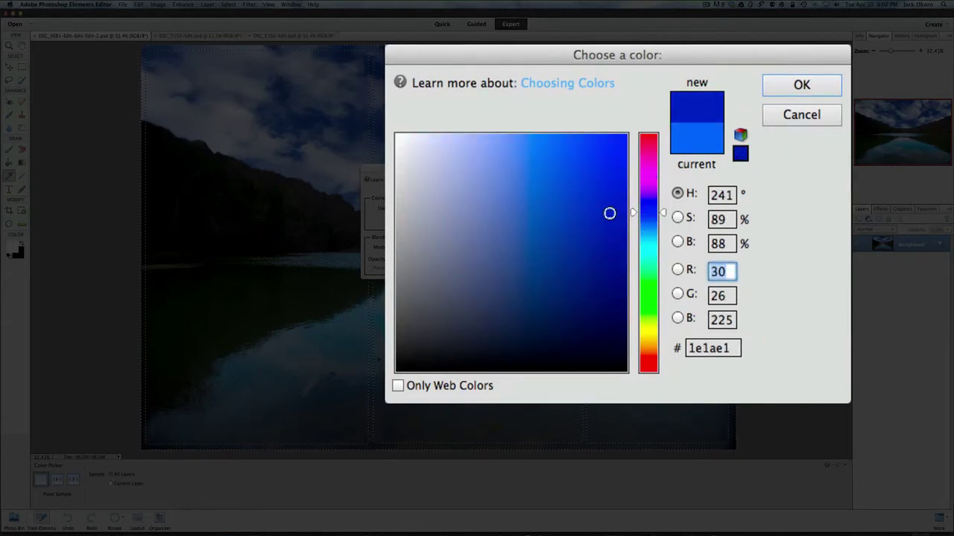
left_click(649, 257)
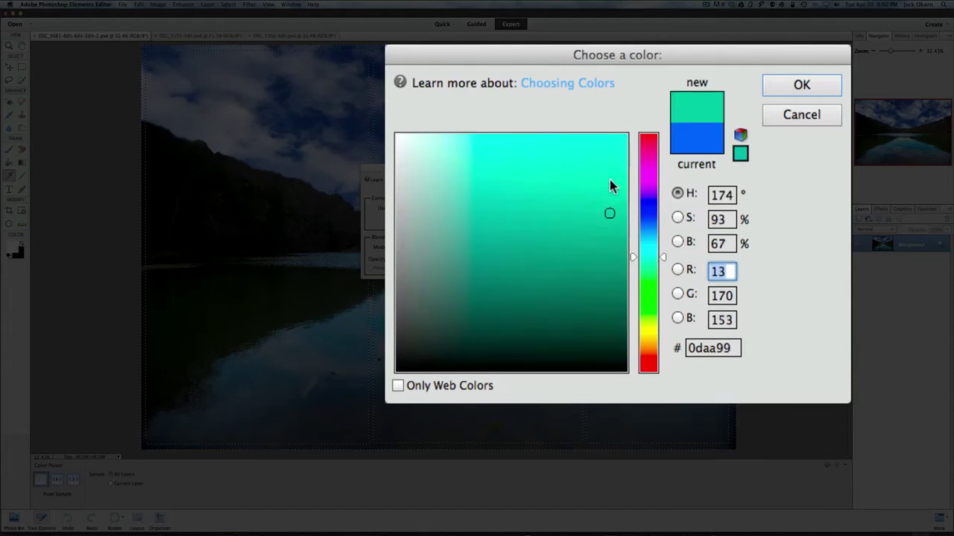
left_click(649, 293)
left_click(609, 291)
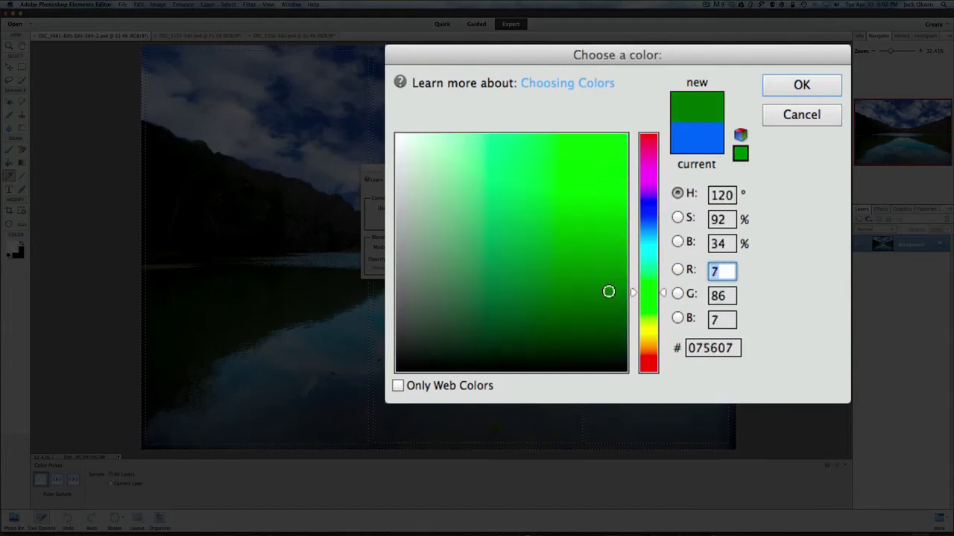
left_click(795, 115)
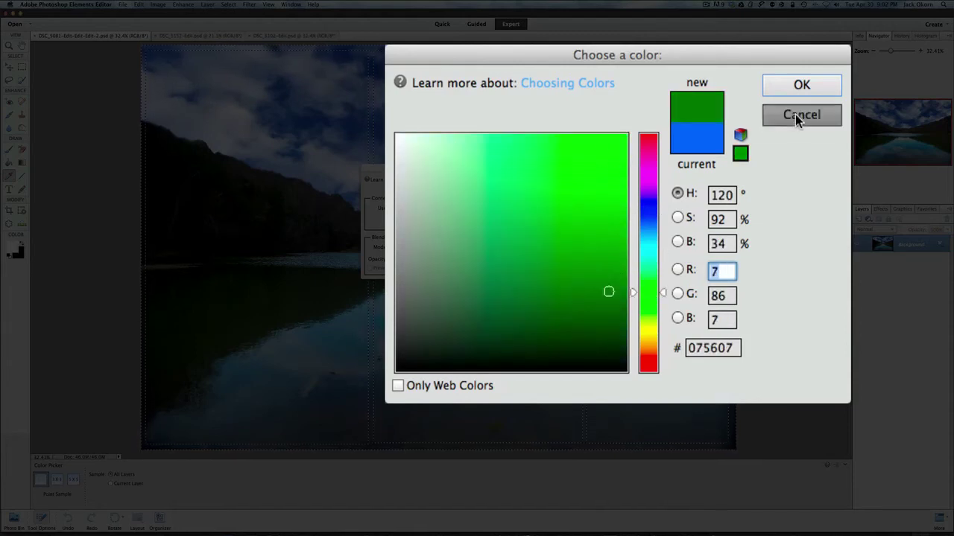
left_click(454, 188)
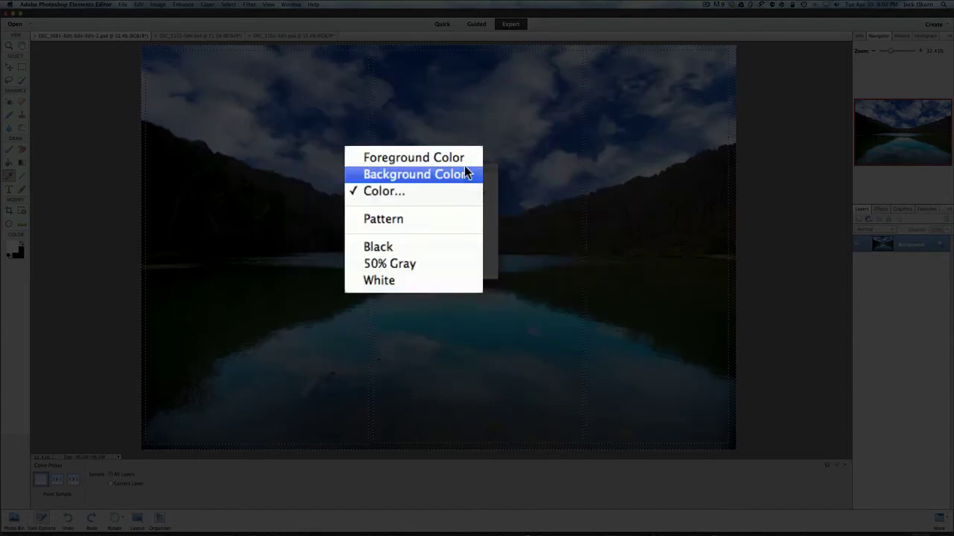
left_click(464, 159)
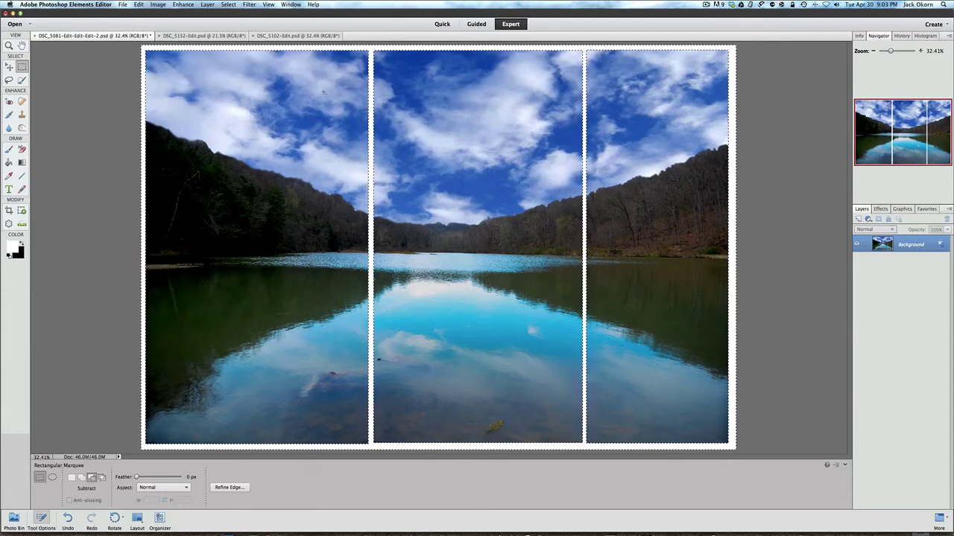
Drop the selection to reveal the lake photo's three white-framed panels
left_click(324, 149)
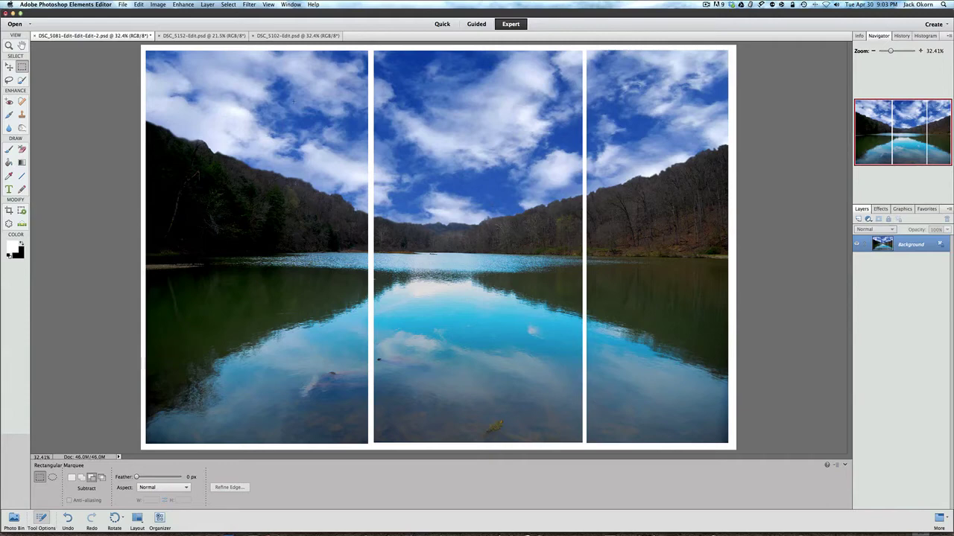
Switch to DSC_5152-Edit and select the whole portrait with Cmd+A
left_click(204, 35)
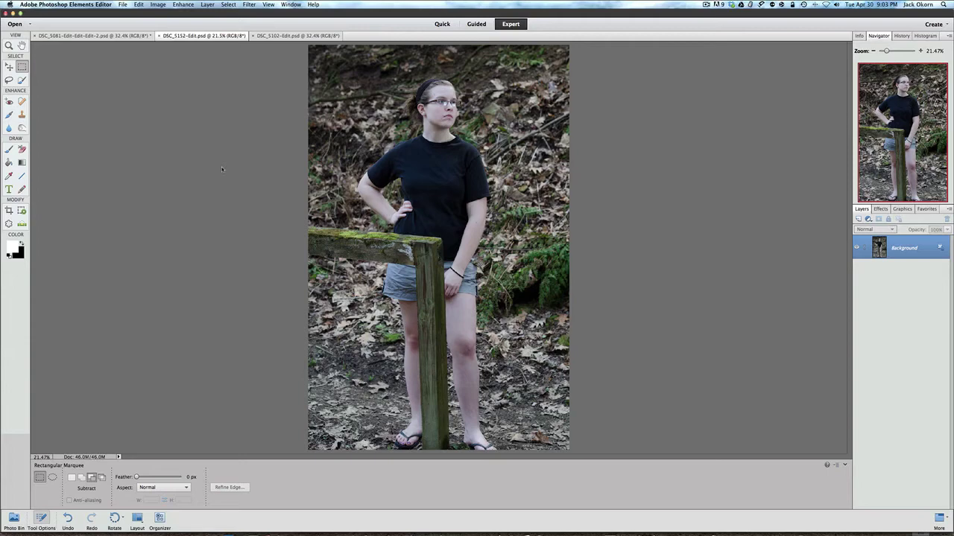
key("super+a")
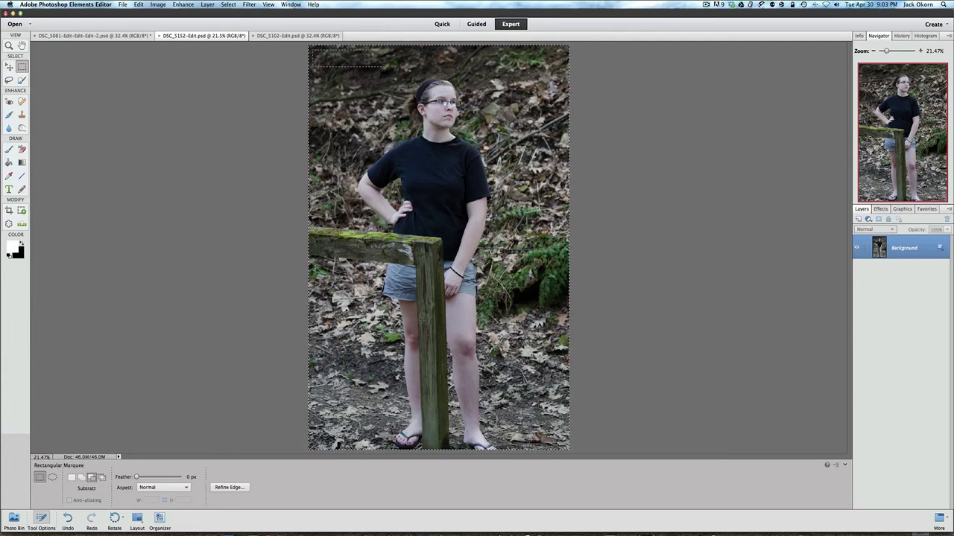
Subtract stacked pane rectangles from the portrait selection, leaving horizontal border strips
left_click_drag(380, 67, 563, 174)
left_click_drag(563, 175, 563, 193)
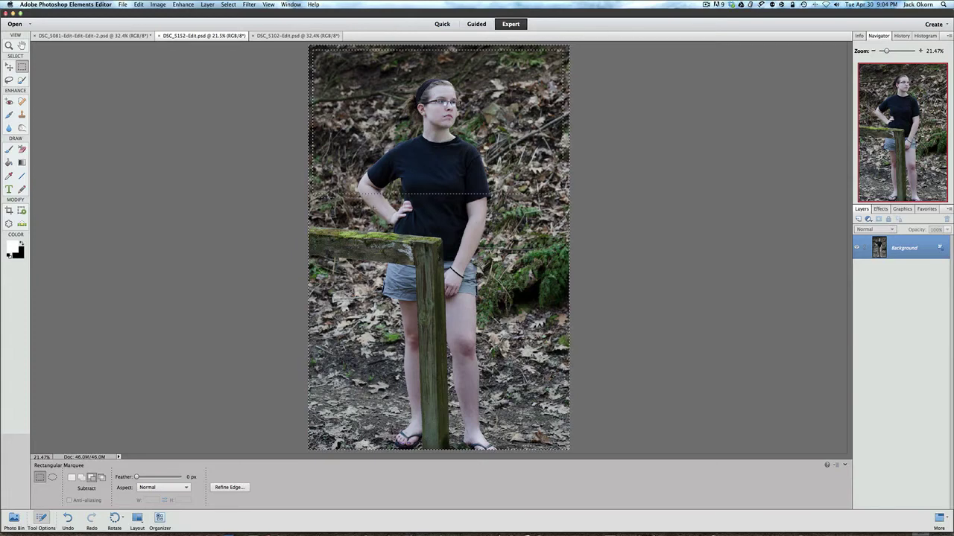
left_click_drag(401, 197, 560, 337)
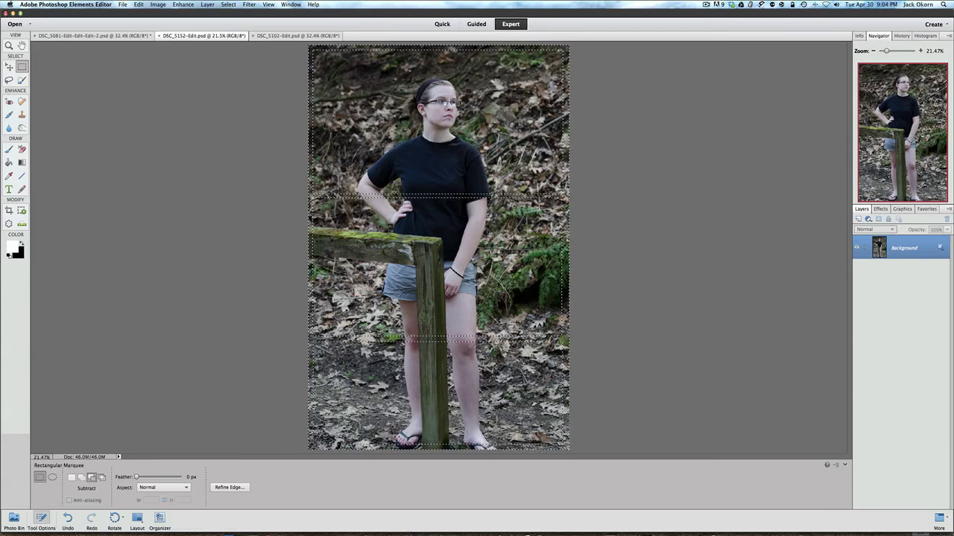
Fill the portrait's border strips with white and deselect
left_click(140, 5)
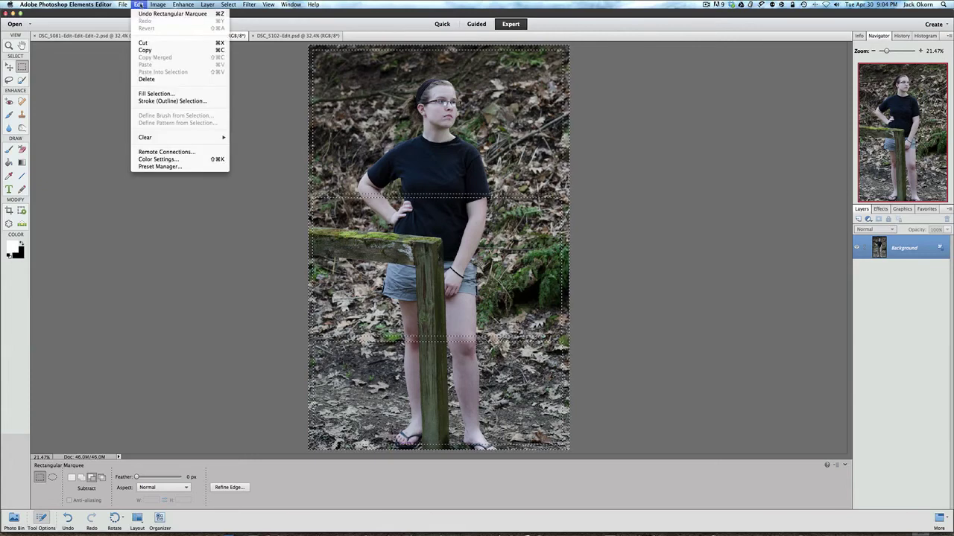
left_click(153, 94)
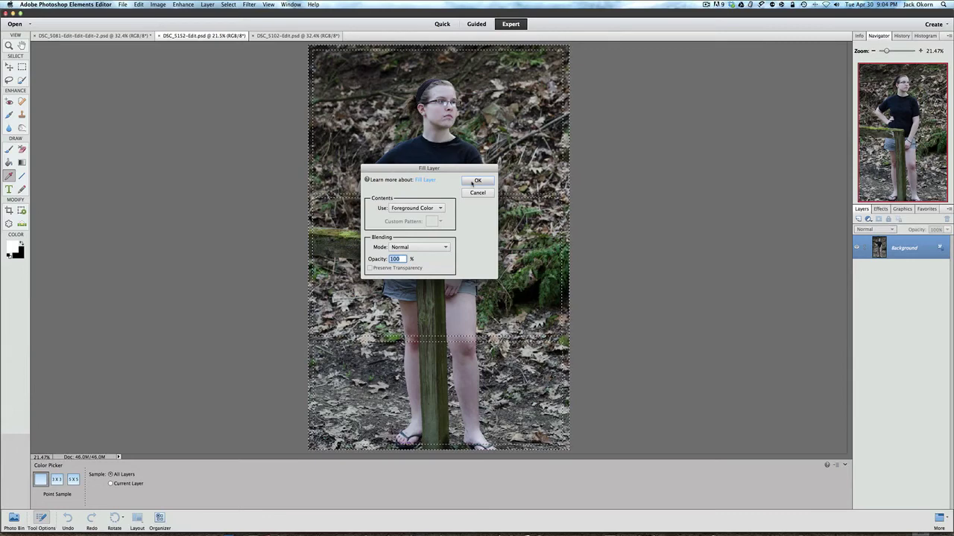
key("Escape")
key("m")
key("BackSpace")
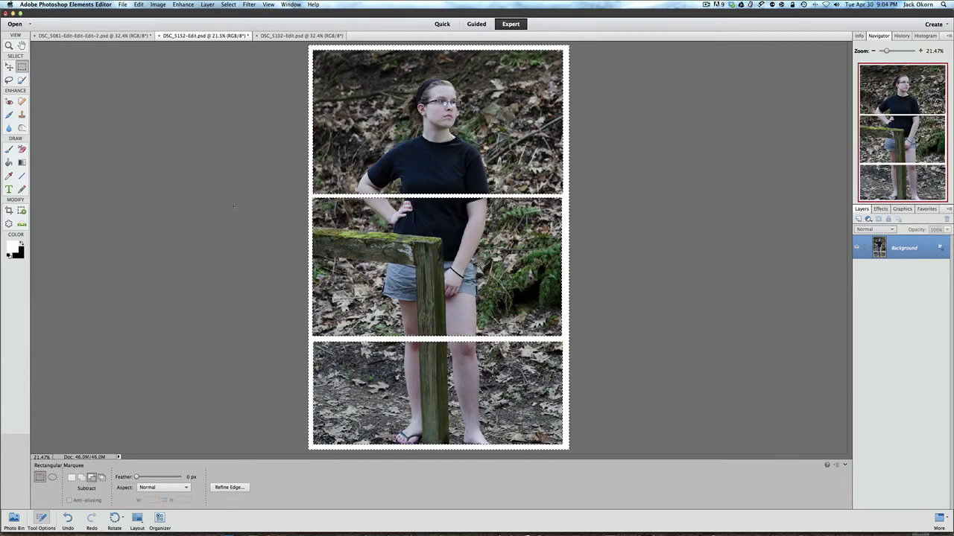
key("super+d")
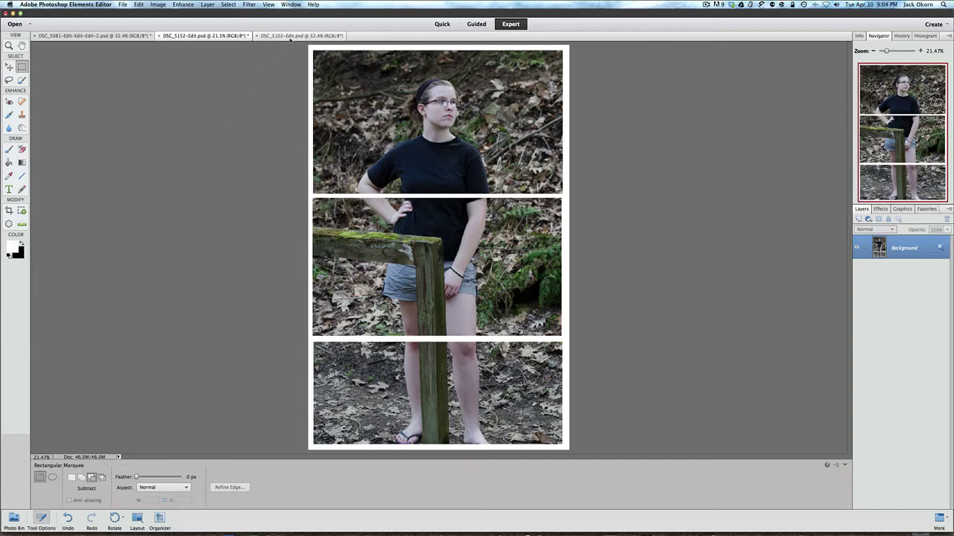
Switch to the DSC_5102-Edit lake-pier document
left_click(290, 37)
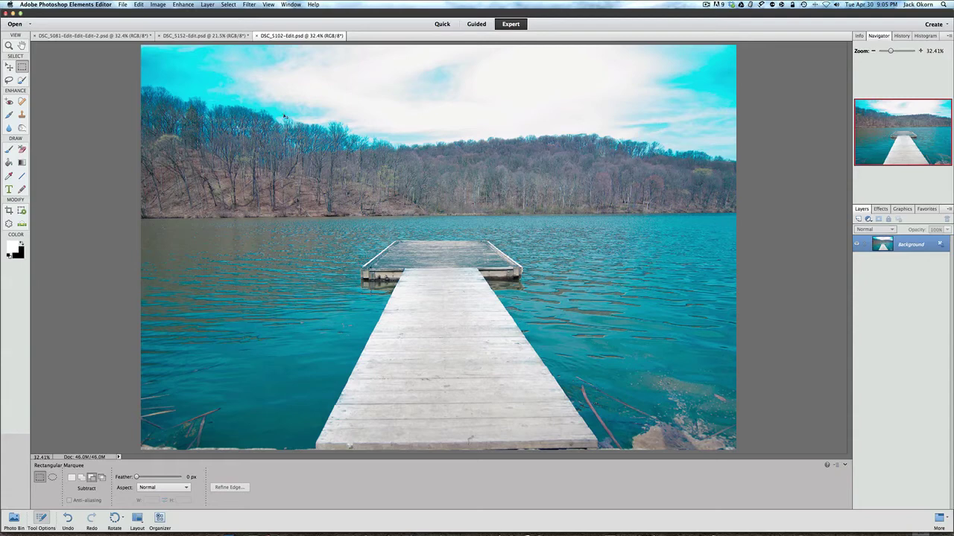
Select the whole dock photo and subtract six irregular panes: upper sky, dock-side, lower-left, pier and right water
key("super+a")
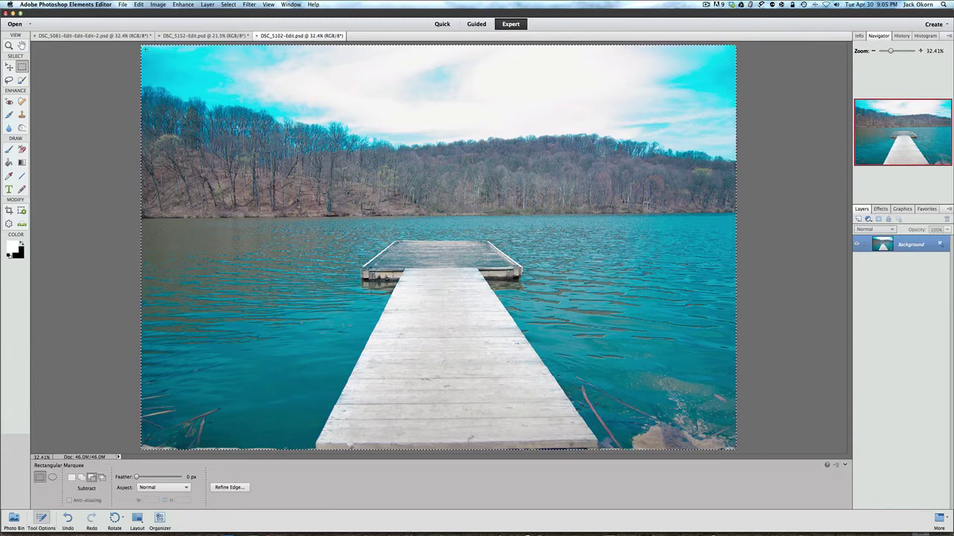
left_click_drag(146, 49, 482, 203)
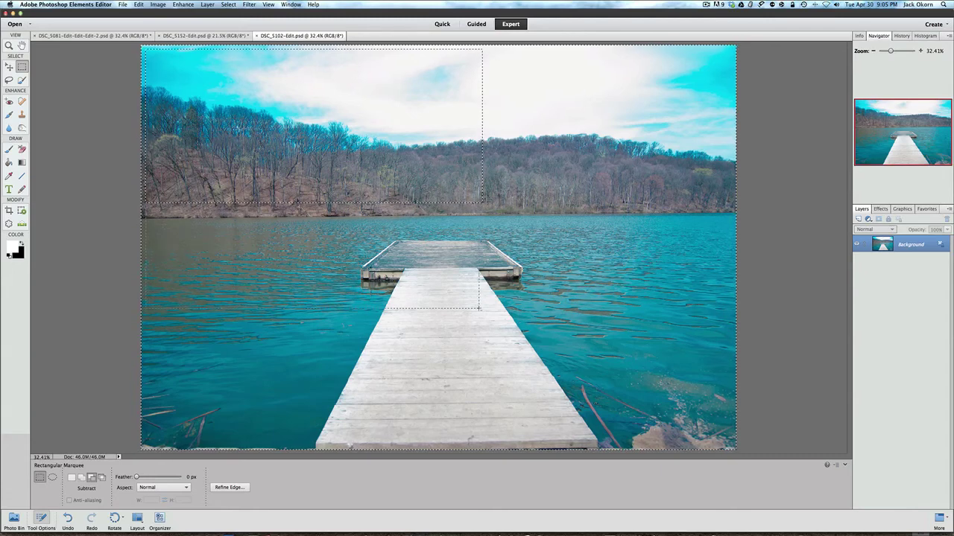
left_click_drag(379, 242, 143, 207)
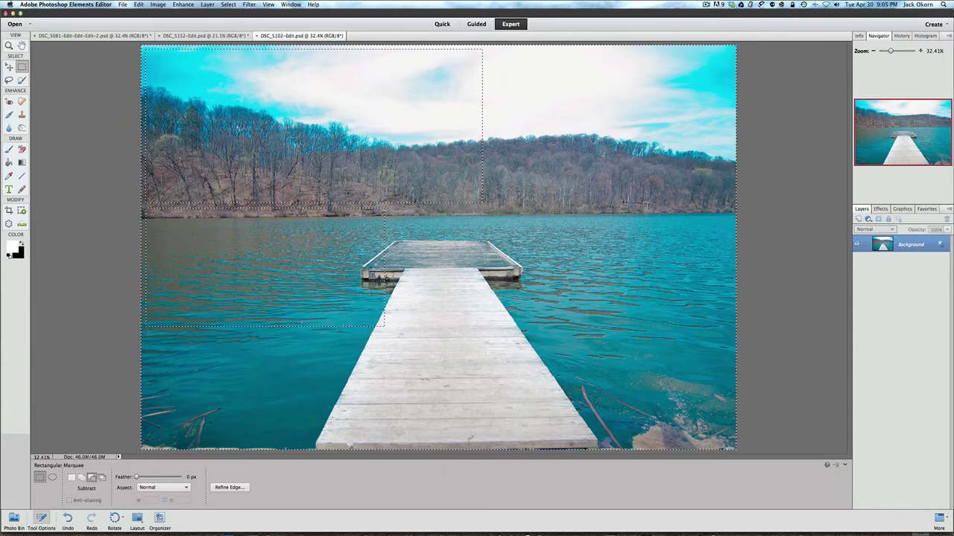
left_click_drag(146, 333, 453, 409)
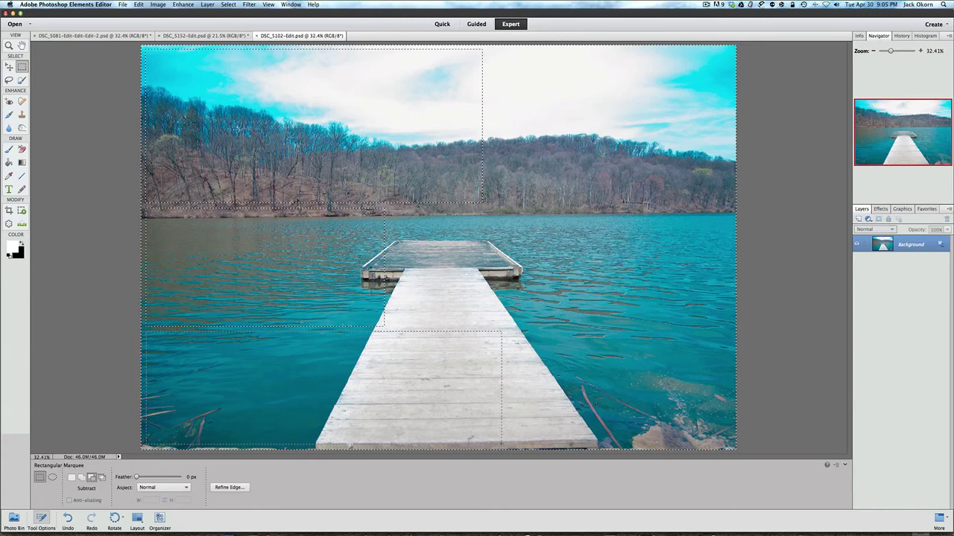
left_click_drag(501, 447, 585, 444)
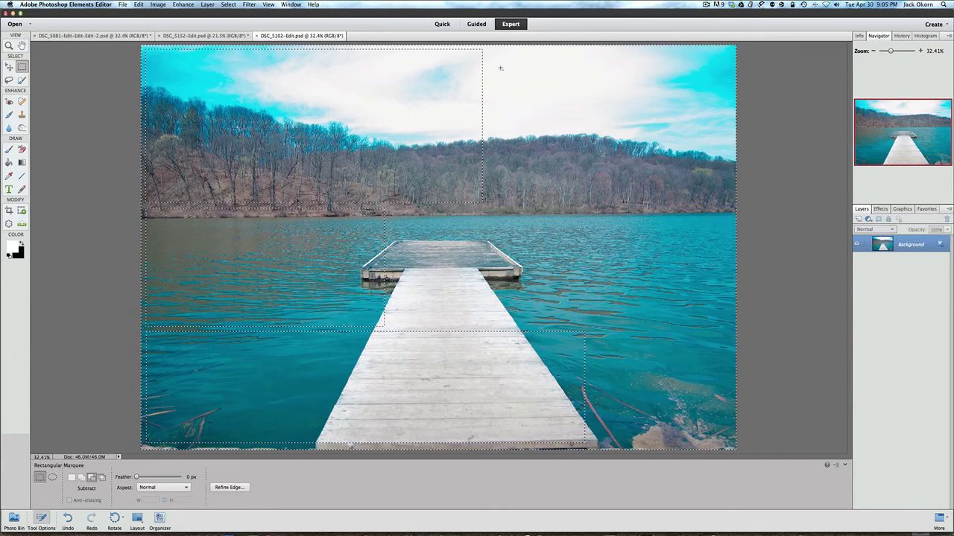
left_click_drag(486, 50, 730, 193)
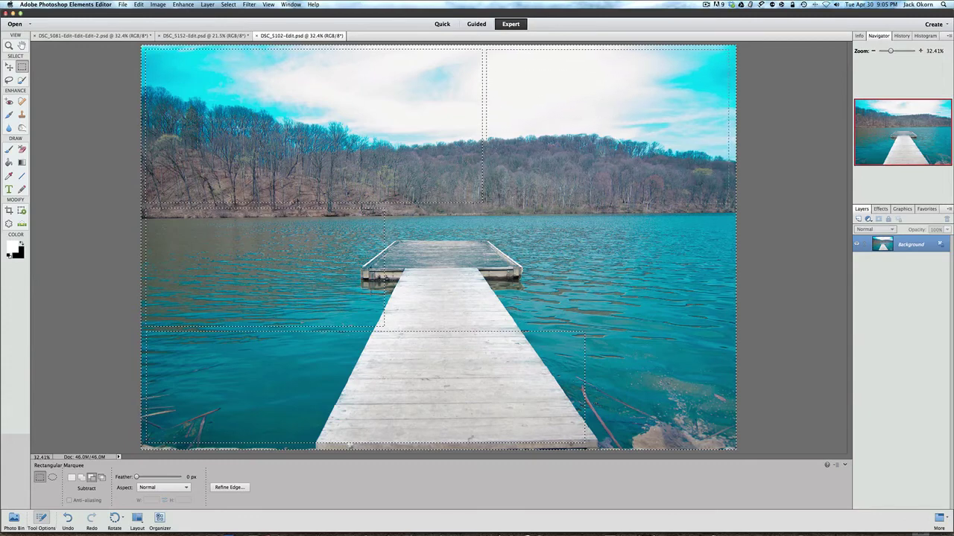
left_click_drag(730, 194, 730, 202)
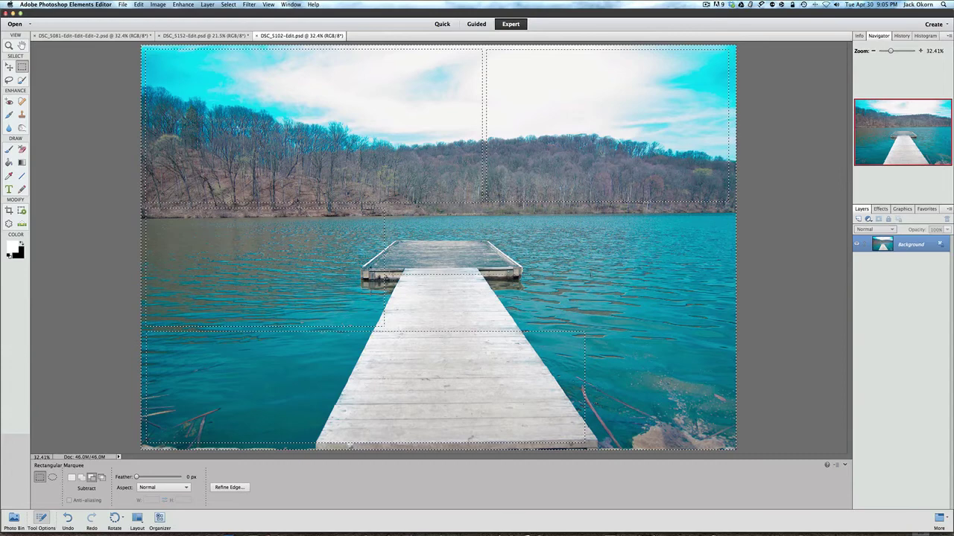
left_click_drag(389, 273, 500, 325)
left_click_drag(388, 208, 728, 323)
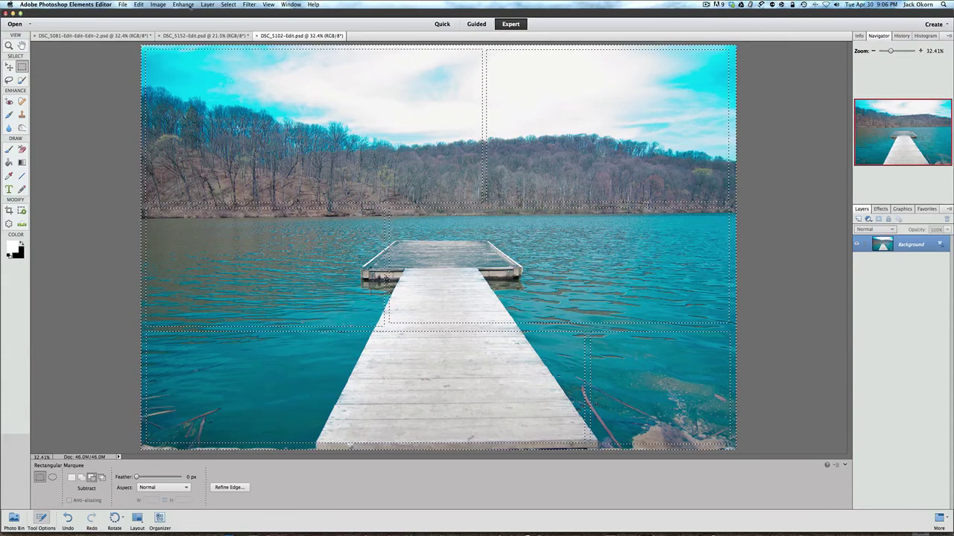
Fill the selected border strips with the white foreground colour and deselect
left_click(139, 5)
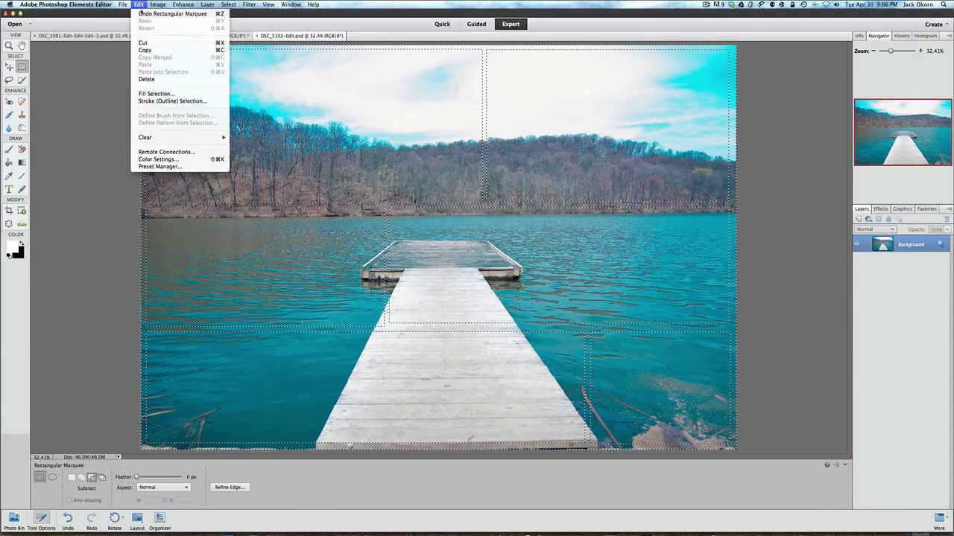
left_click(142, 93)
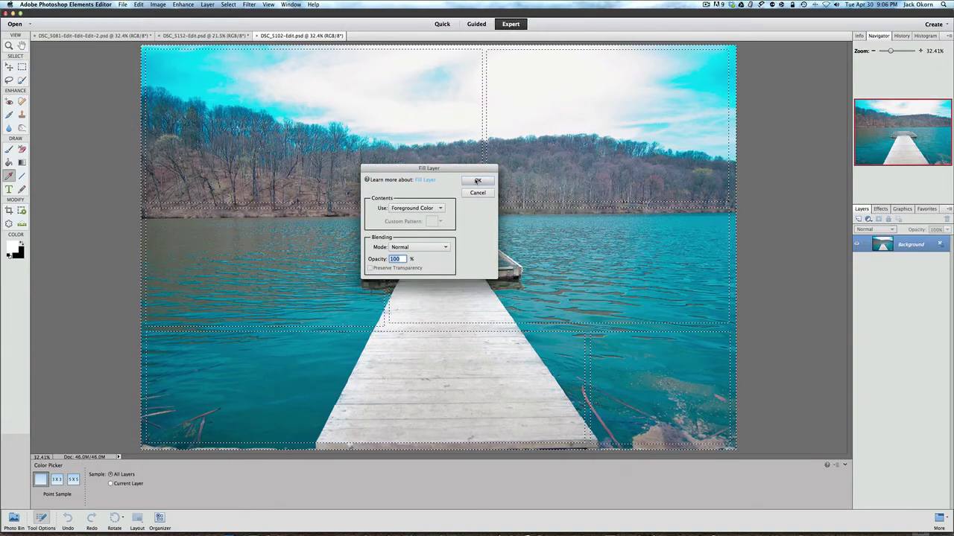
left_click(477, 180)
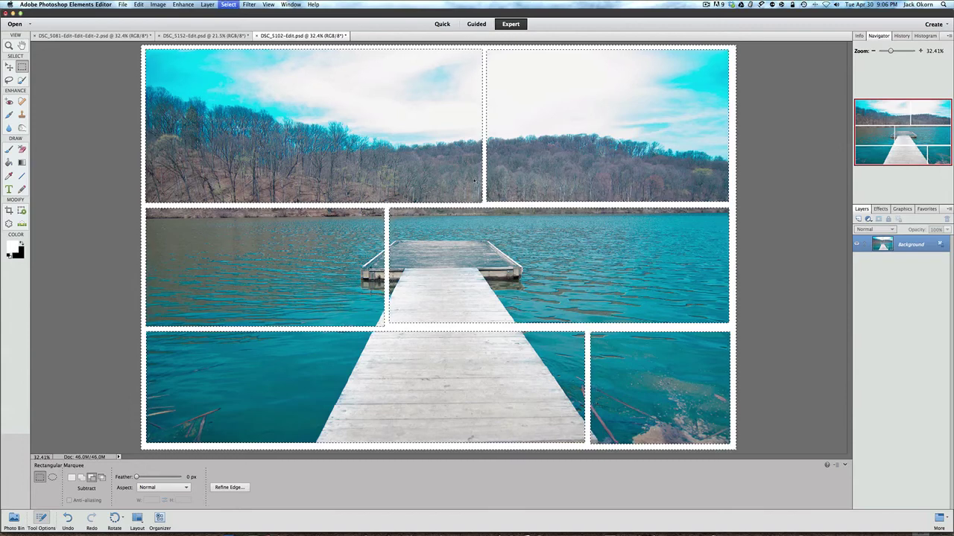
key("super+d")
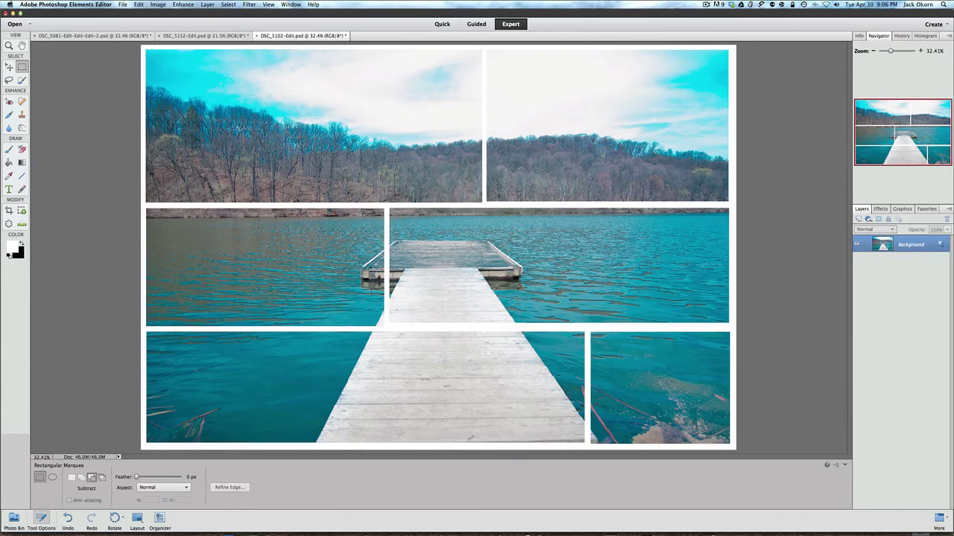
left_click(269, 6)
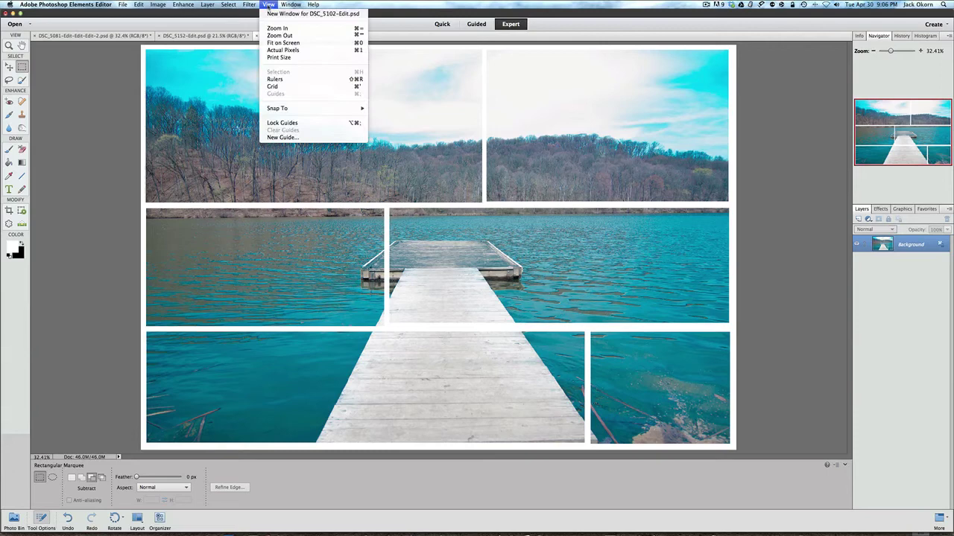
left_click(268, 5)
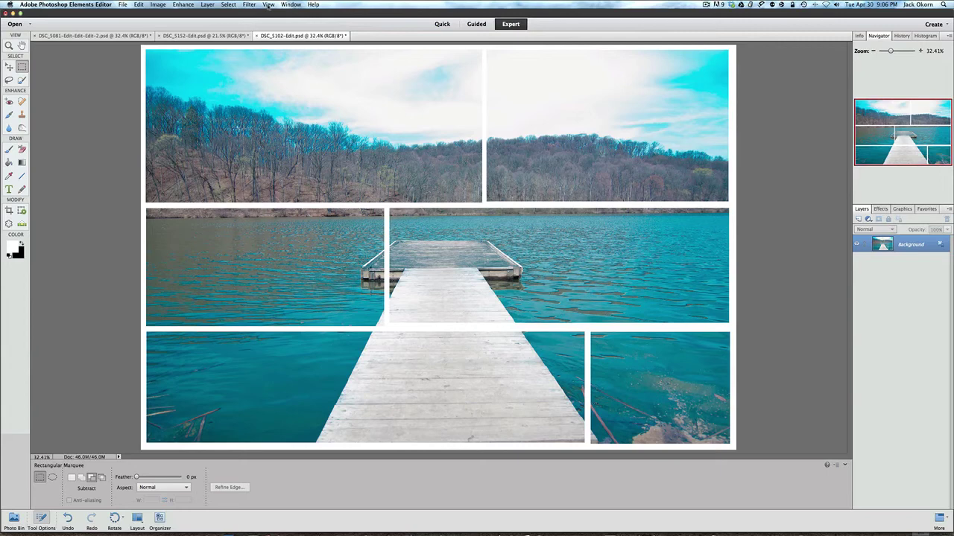
Undo the deselect and white fill, turn on the View grid, and select the entire image
left_click(139, 5)
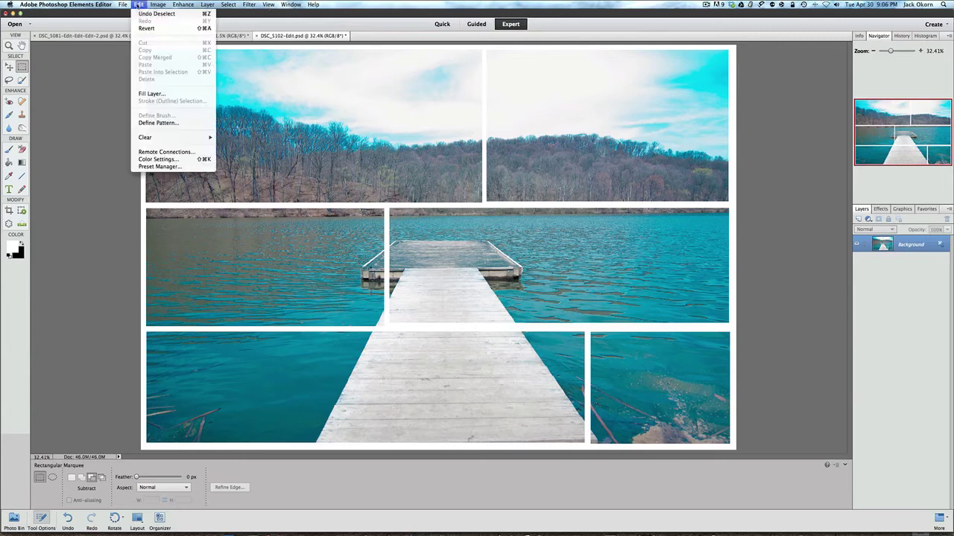
left_click(141, 30)
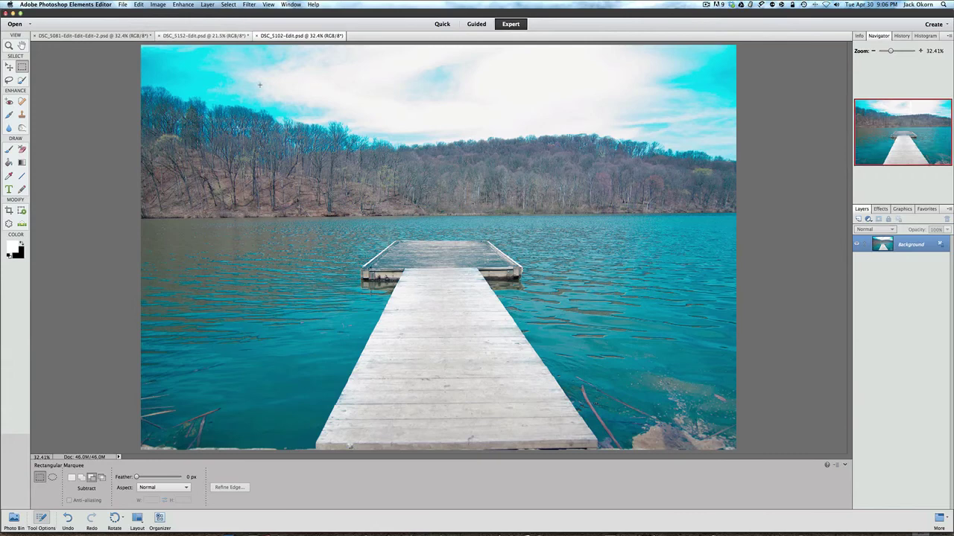
left_click(268, 4)
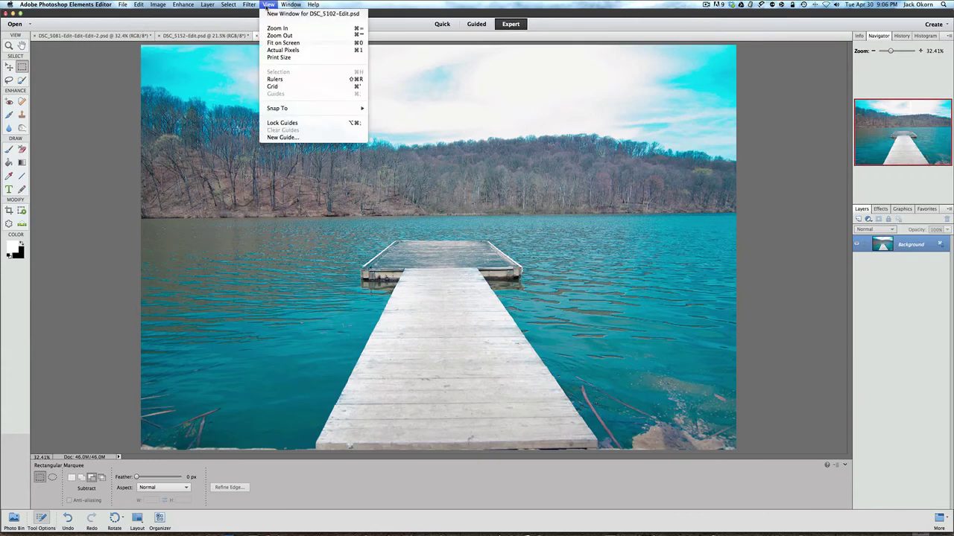
left_click(266, 86)
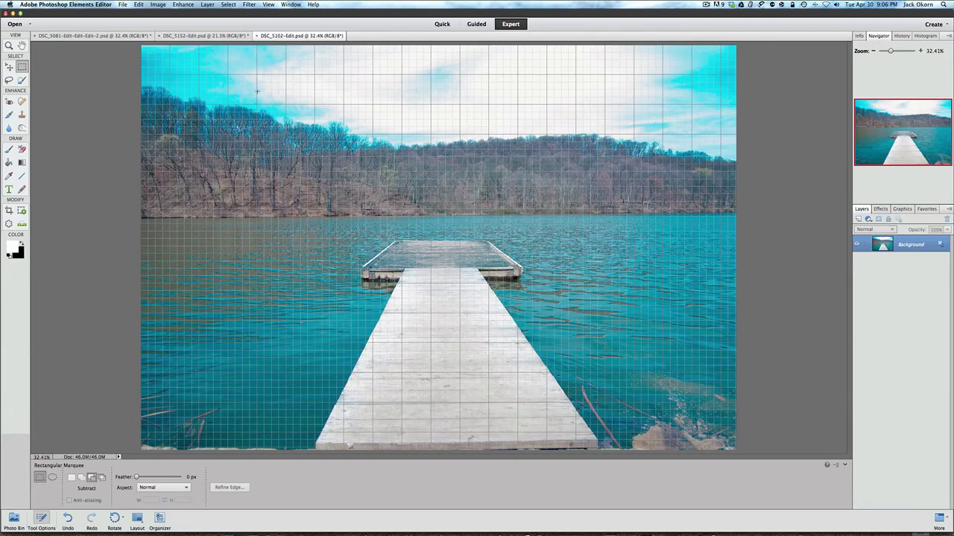
key("super+a")
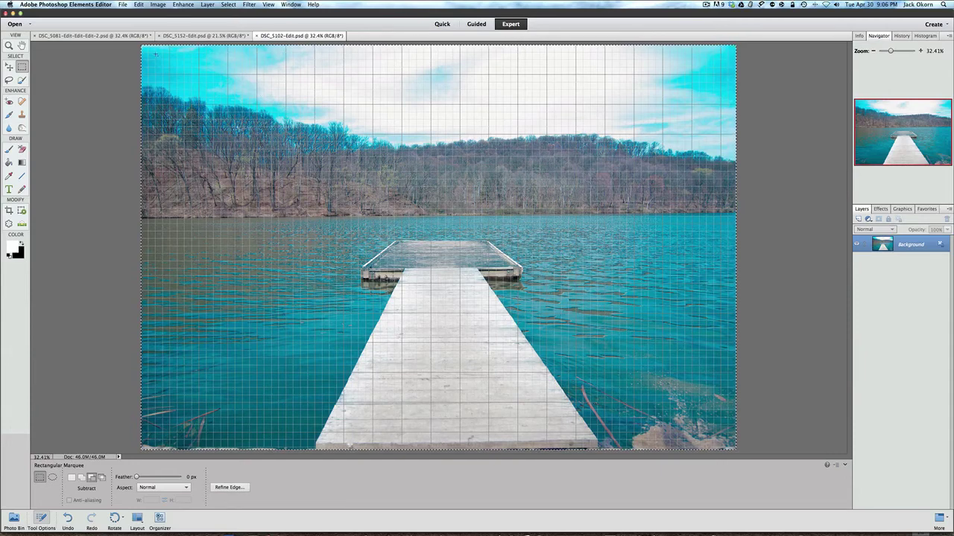
Subtract five grid-snapped pane rectangles, including the top-left and top-right sky panes, from the full selection
left_click_drag(153, 52, 467, 186)
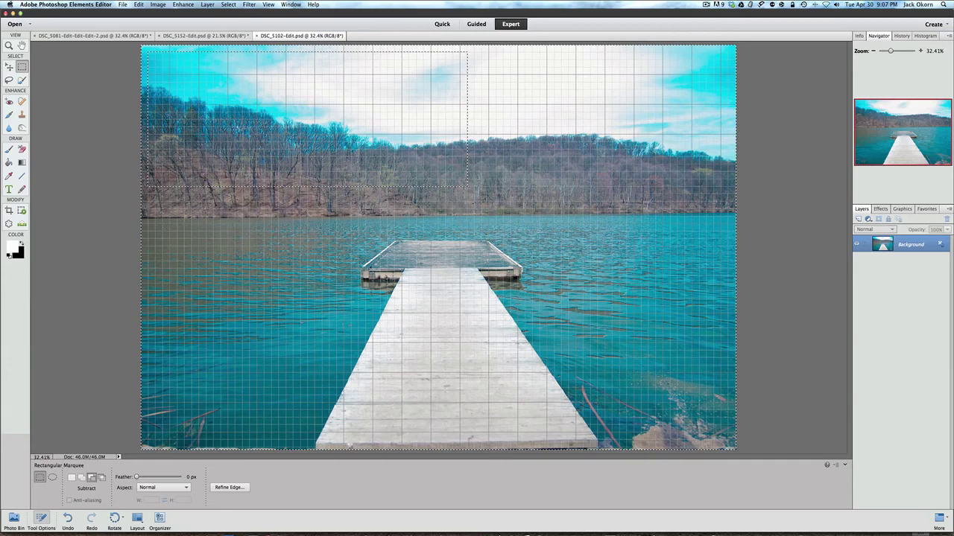
left_click_drag(390, 298, 147, 193)
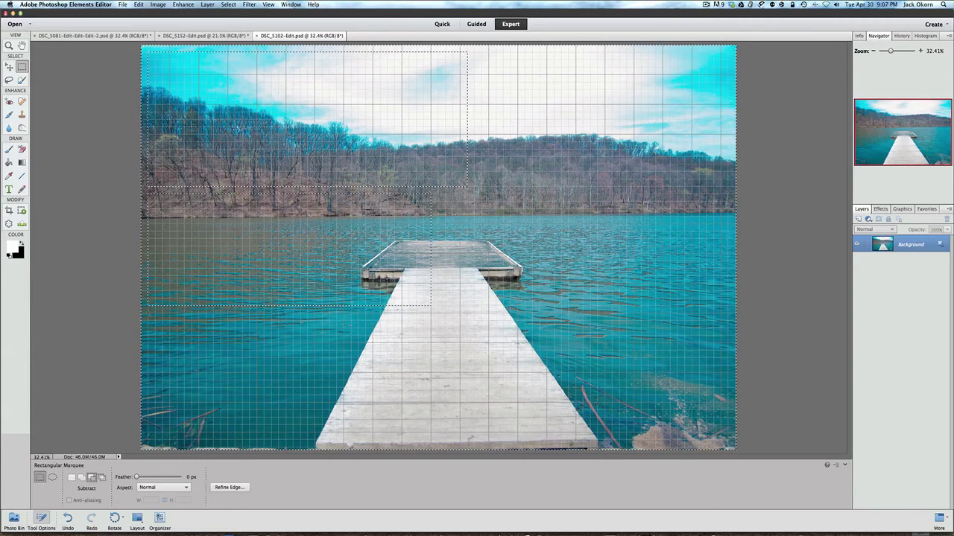
left_click_drag(374, 312, 576, 439)
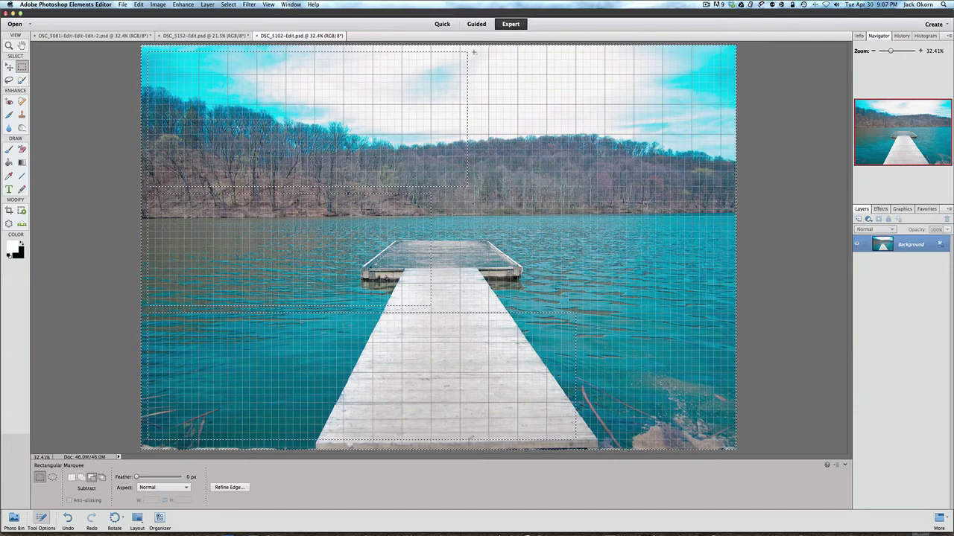
left_click_drag(474, 51, 728, 158)
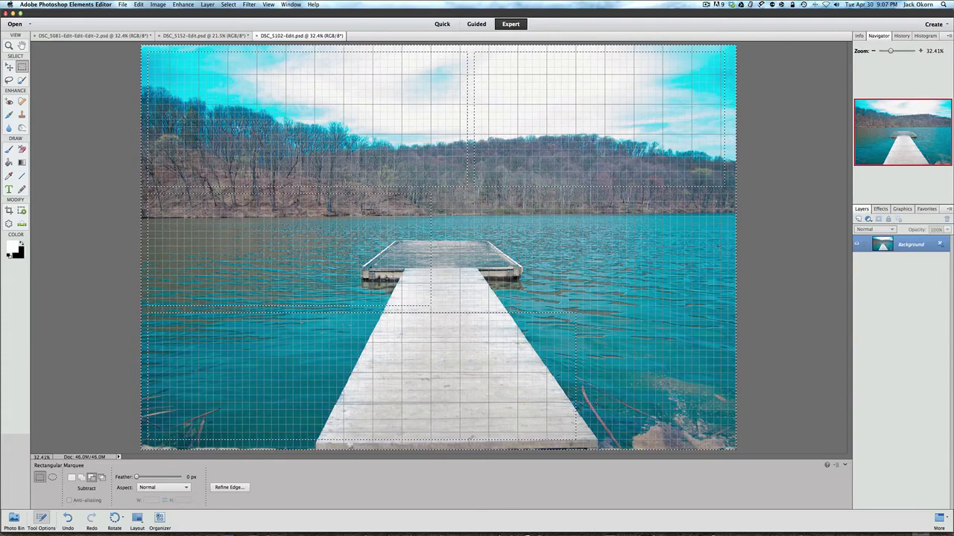
left_click_drag(438, 269, 729, 305)
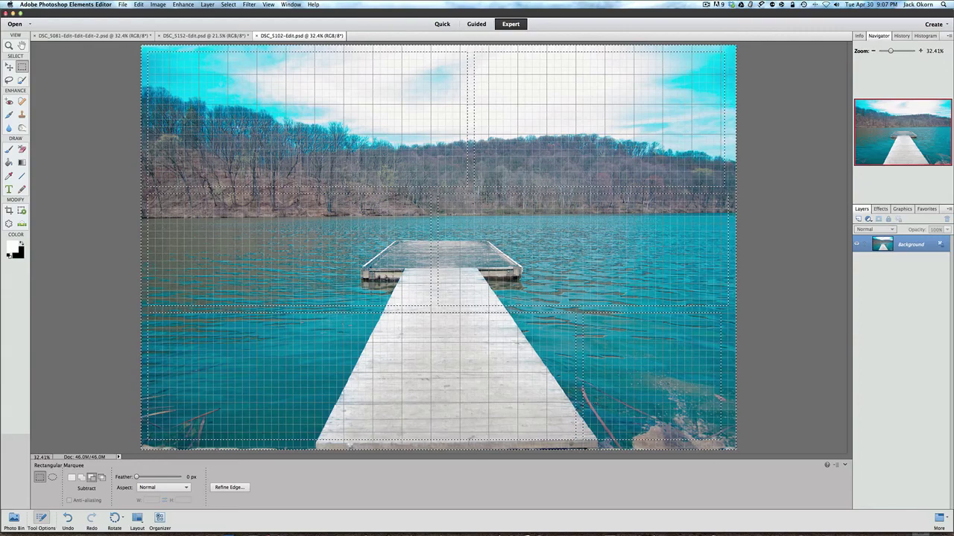
Fill the remaining grid-aligned bars using the black Background Color, then deselect
left_click(139, 4)
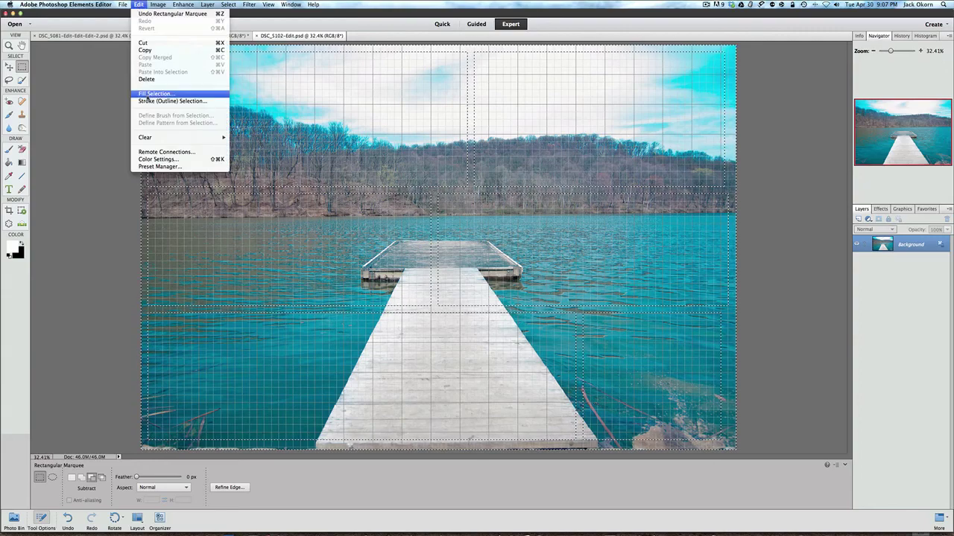
left_click(152, 93)
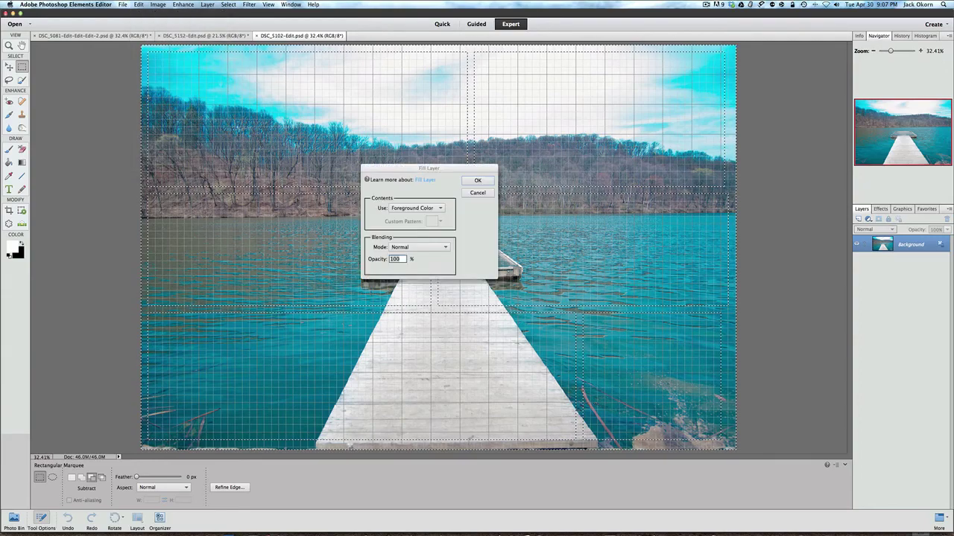
left_click(415, 208)
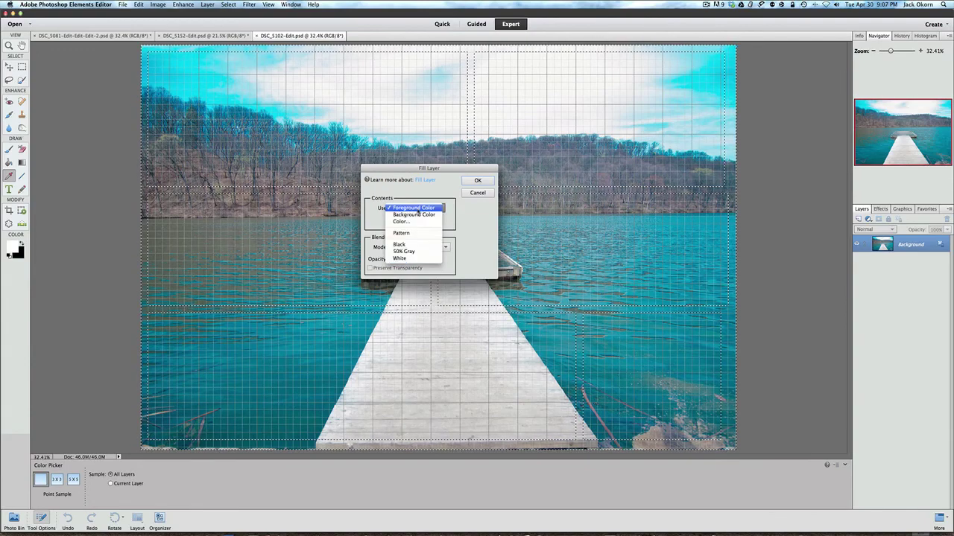
left_click(414, 214)
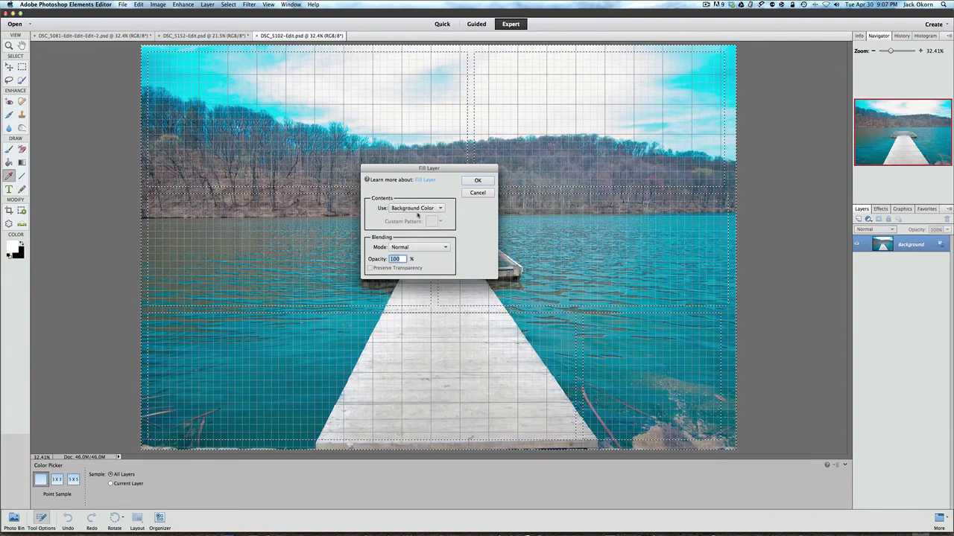
left_click(477, 180)
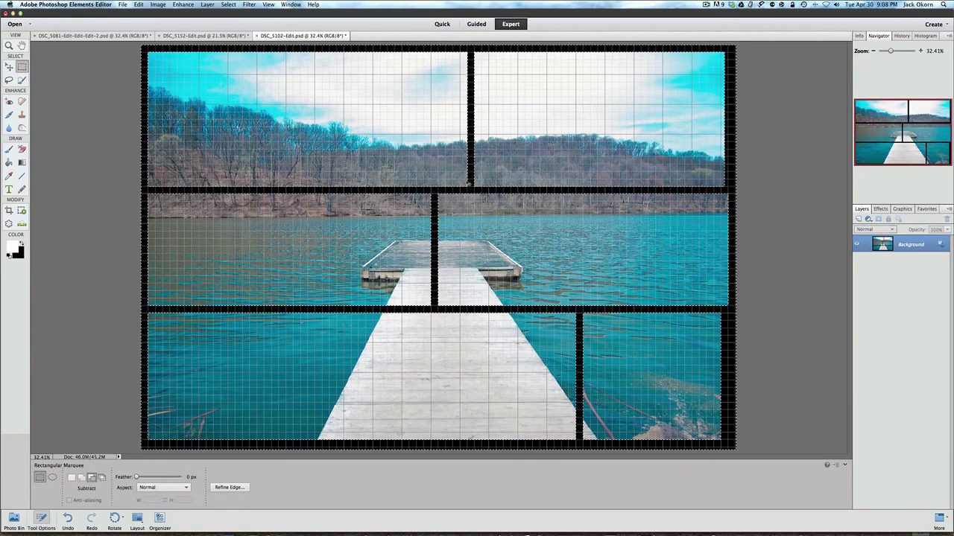
key("super+d")
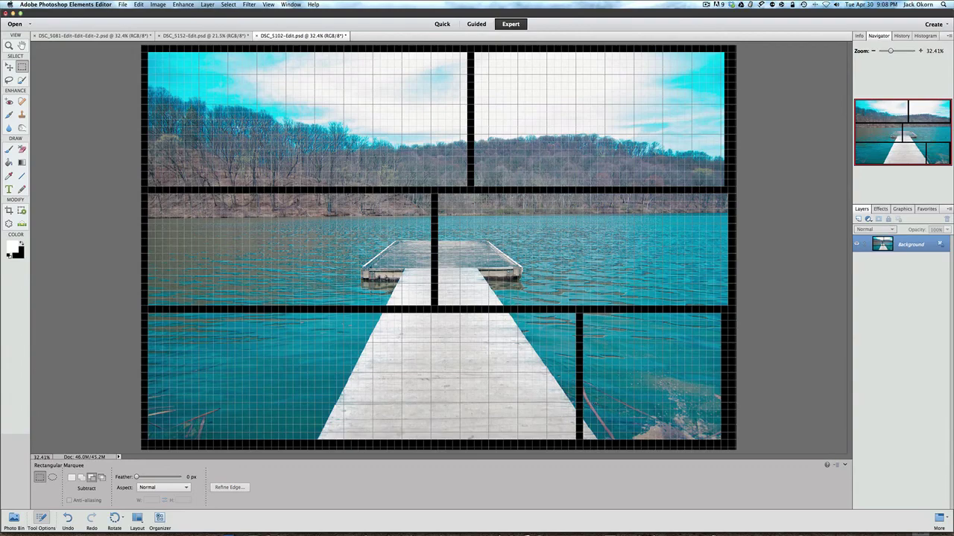
Turn off the View grid over the black-bordered pier photo
left_click(270, 6)
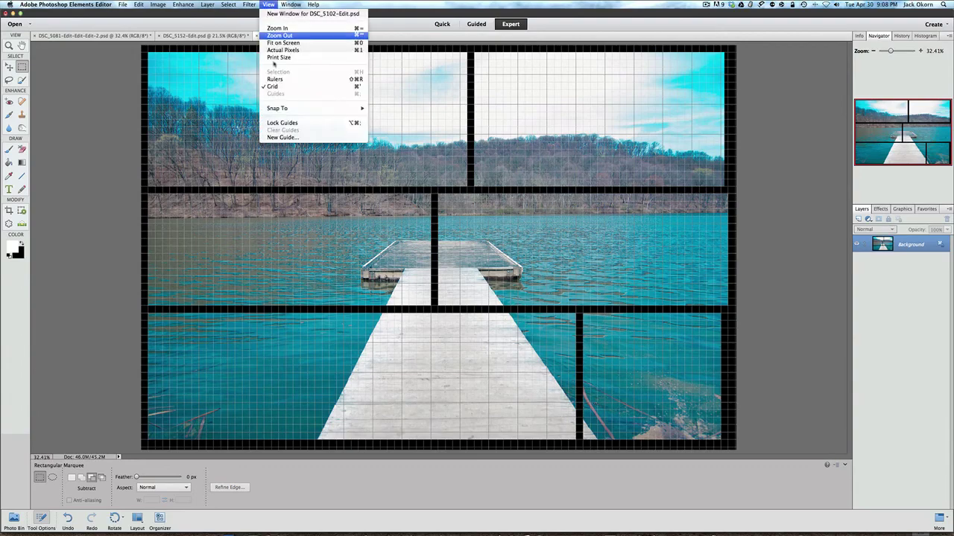
left_click(272, 88)
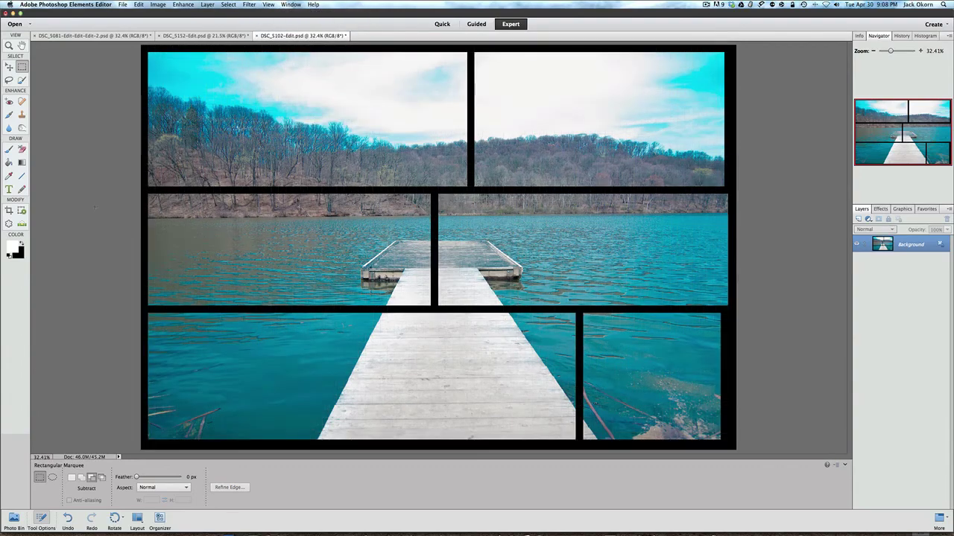